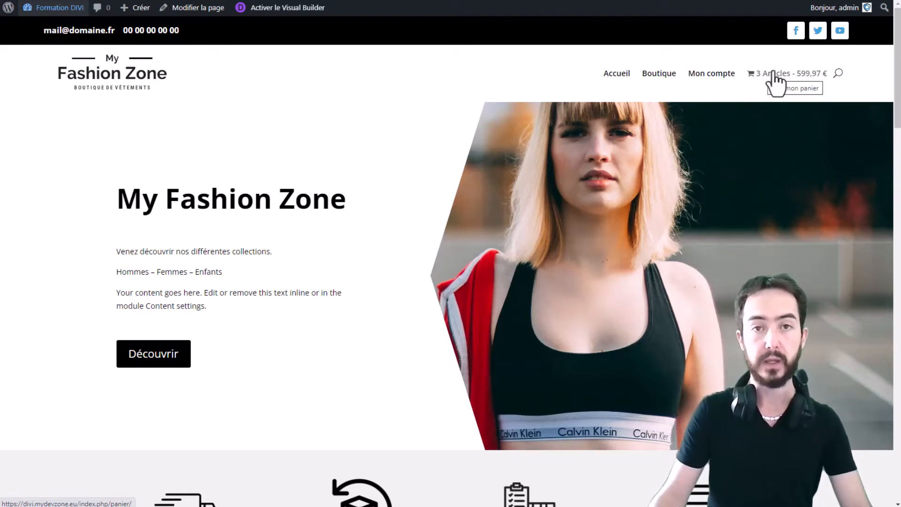
Step: Open the shop's cart page and examine its layout
{"action": "left_click", "coordinate": [773, 79]}
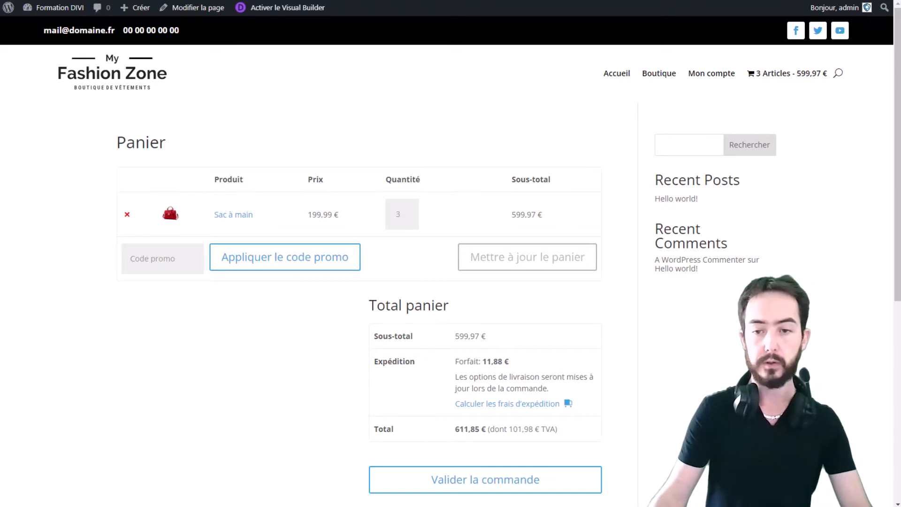
{"action": "scroll", "coordinate": [450, 281], "scroll_direction": "down", "scroll_amount": 5}
{"action": "scroll", "coordinate": [450, 281], "scroll_direction": "up", "scroll_amount": 3}
{"action": "scroll", "coordinate": [450, 282], "scroll_direction": "up", "scroll_amount": 2}
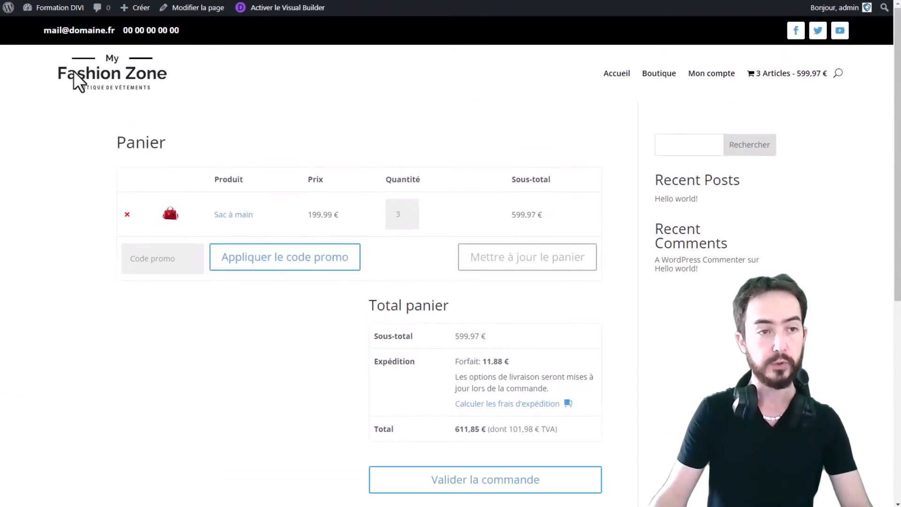
Step: Edit the Panier page in WordPress, set its Divi page layout to "Pas de barre latérale" and update the page
{"action": "left_click", "coordinate": [54, 8]}
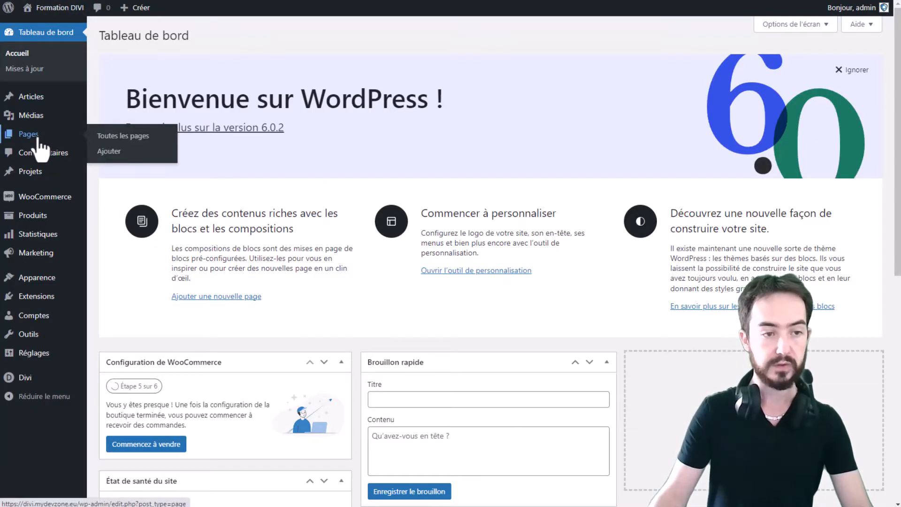
{"action": "left_click", "coordinate": [40, 141]}
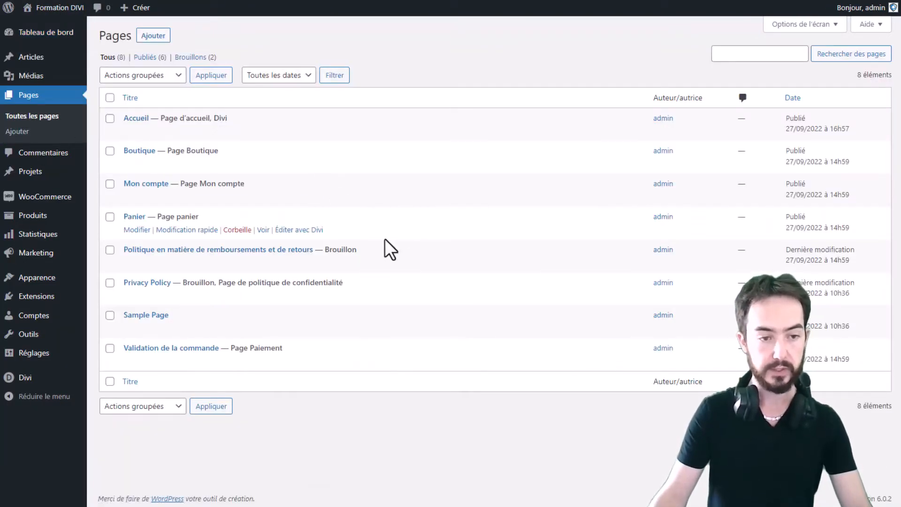
{"action": "left_click", "coordinate": [128, 219]}
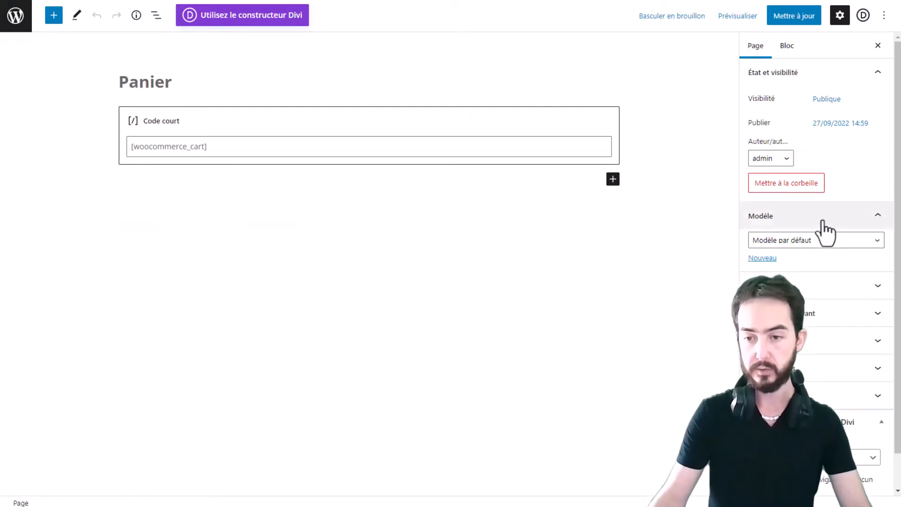
{"action": "scroll", "coordinate": [824, 232], "scroll_direction": "down", "scroll_amount": 1}
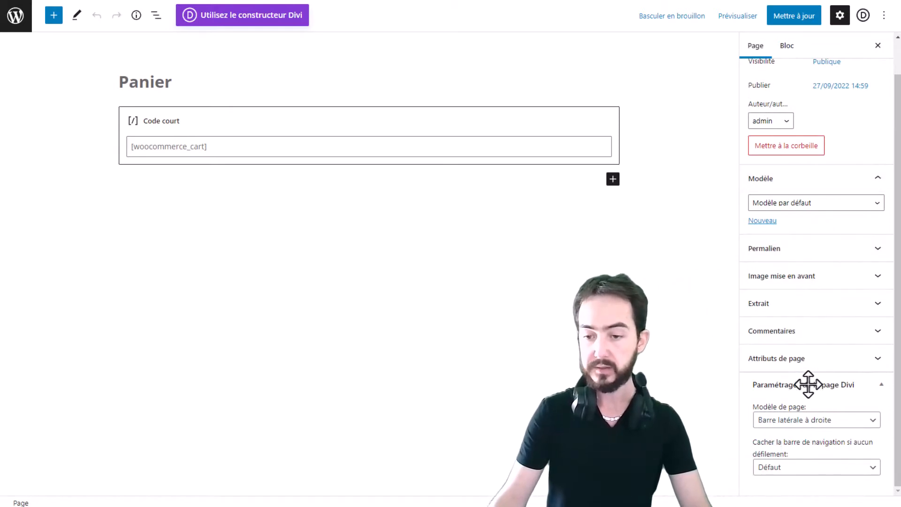
{"action": "left_click", "coordinate": [791, 431]}
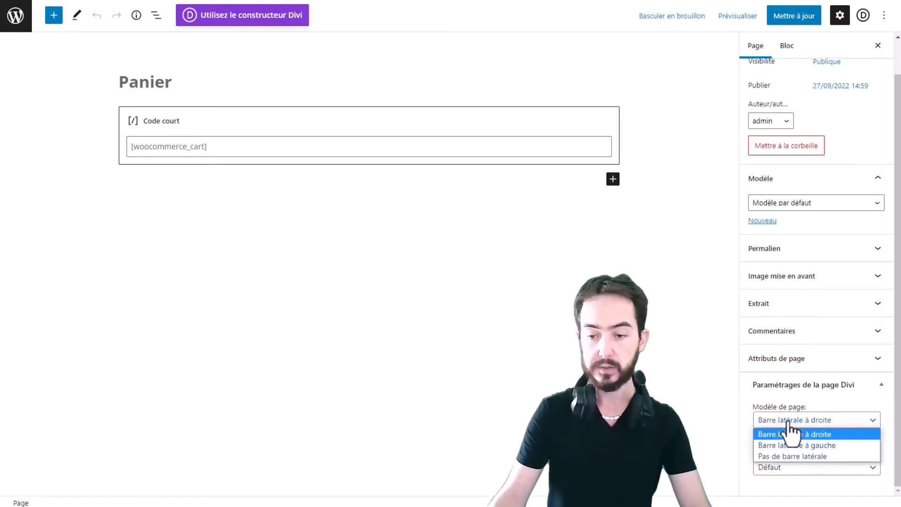
{"action": "left_click", "coordinate": [772, 456]}
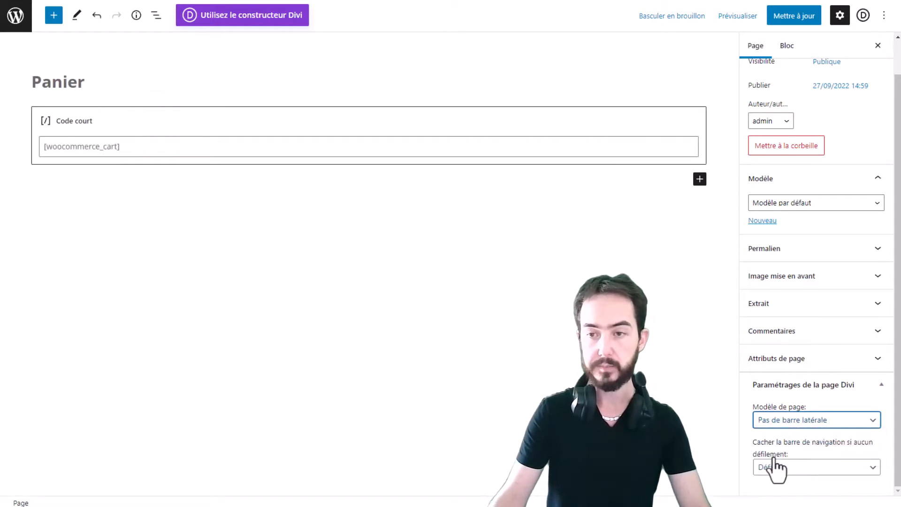
{"action": "left_click", "coordinate": [805, 18]}
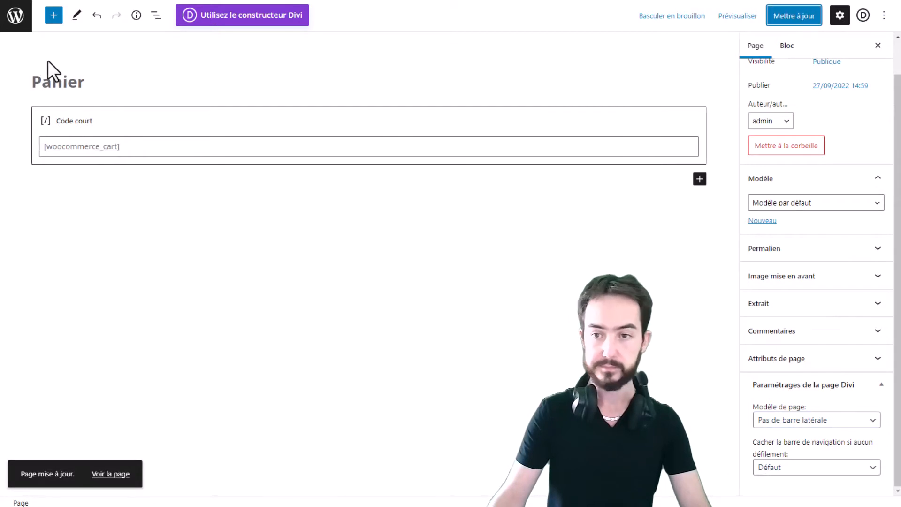
Step: View the published Panier page through its permalink and check the cart layout
{"action": "left_click", "coordinate": [845, 250]}
{"action": "left_click", "coordinate": [805, 353]}
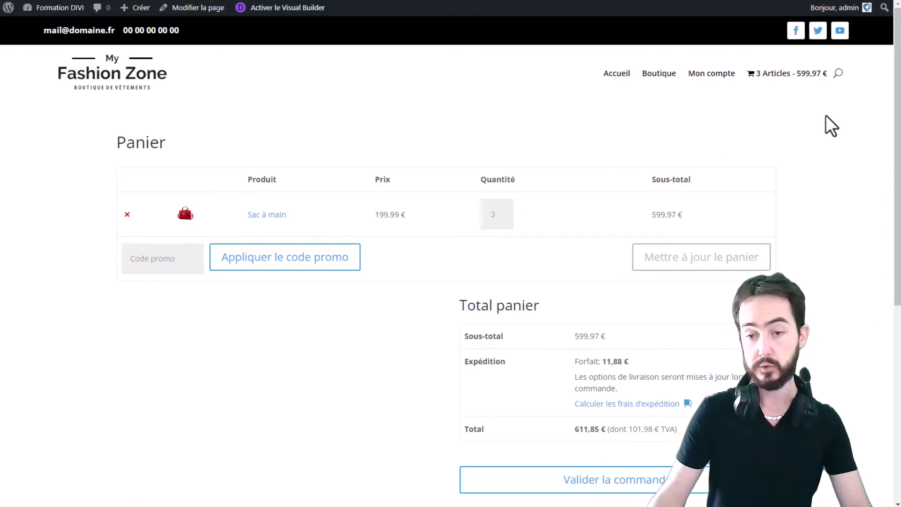
{"action": "scroll", "coordinate": [523, 256], "scroll_direction": "down", "scroll_amount": 2}
{"action": "scroll", "coordinate": [501, 242], "scroll_direction": "up", "scroll_amount": 1}
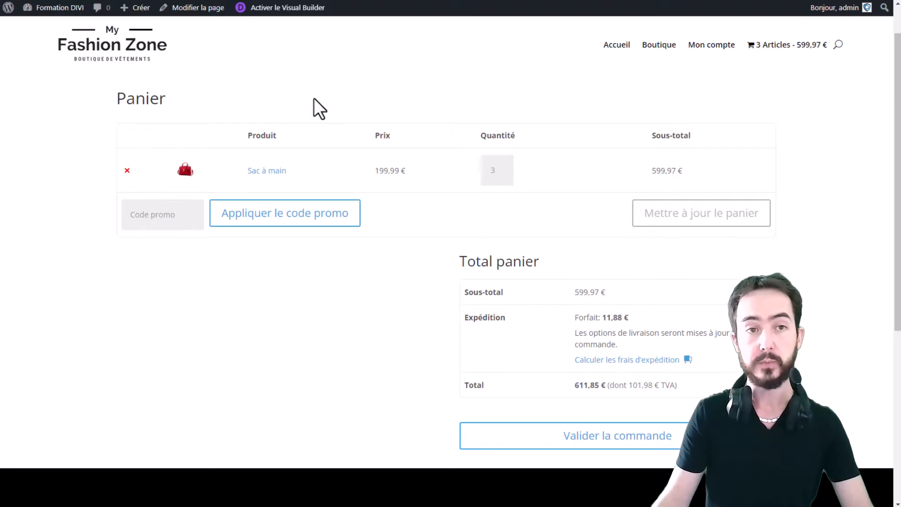
Step: Create a new Divi Theme Builder template assigned to the WooCommerce page "Chariot"
{"action": "mouse_move", "coordinate": [60, 8]}
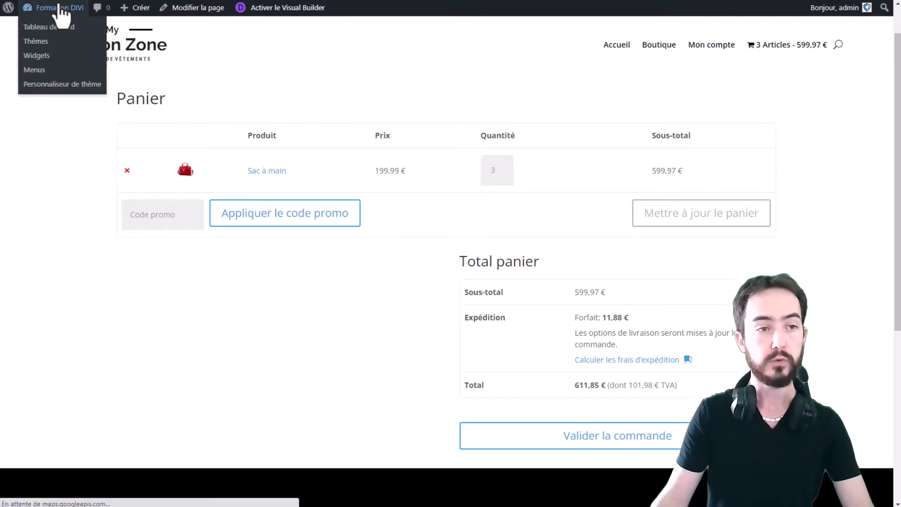
{"action": "left_click", "coordinate": [57, 27]}
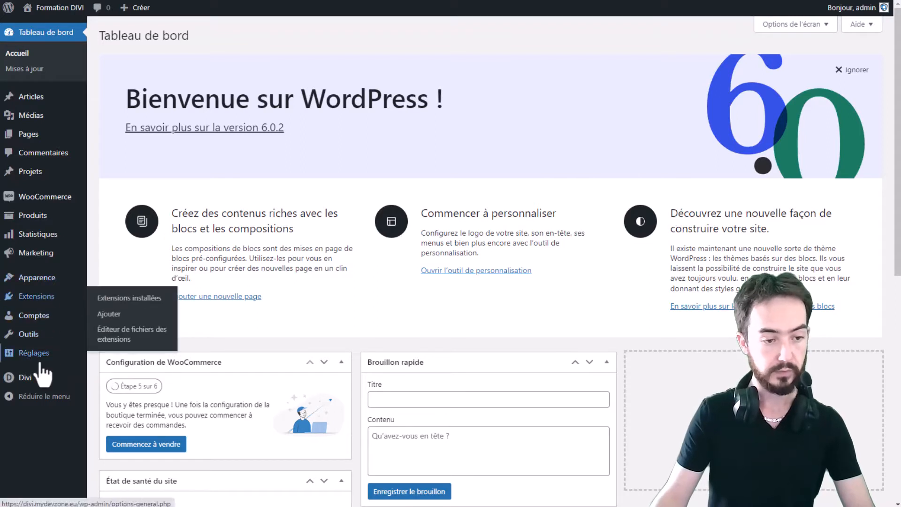
{"action": "mouse_move", "coordinate": [36, 382]}
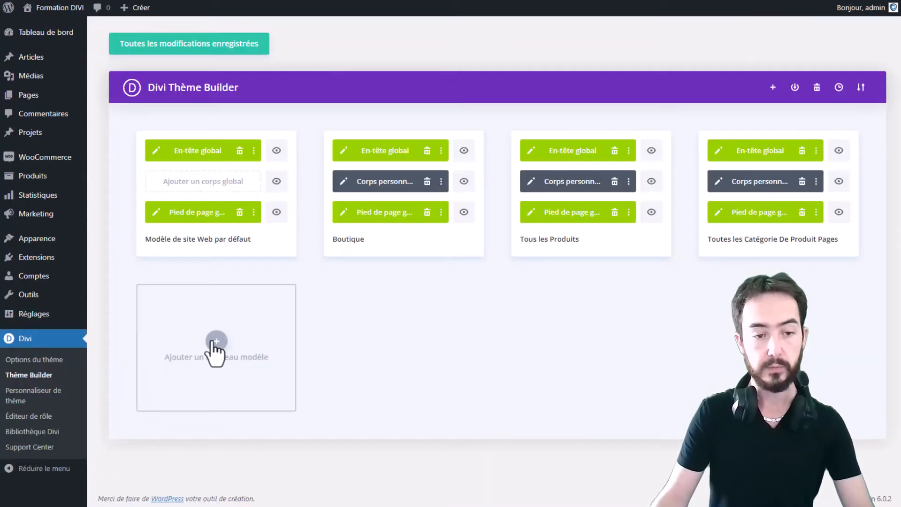
{"action": "left_click", "coordinate": [216, 341]}
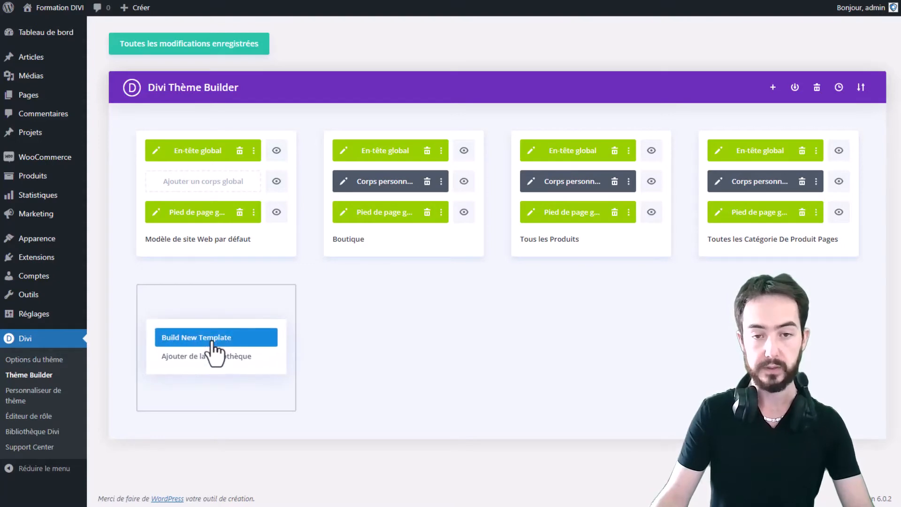
{"action": "left_click", "coordinate": [213, 342]}
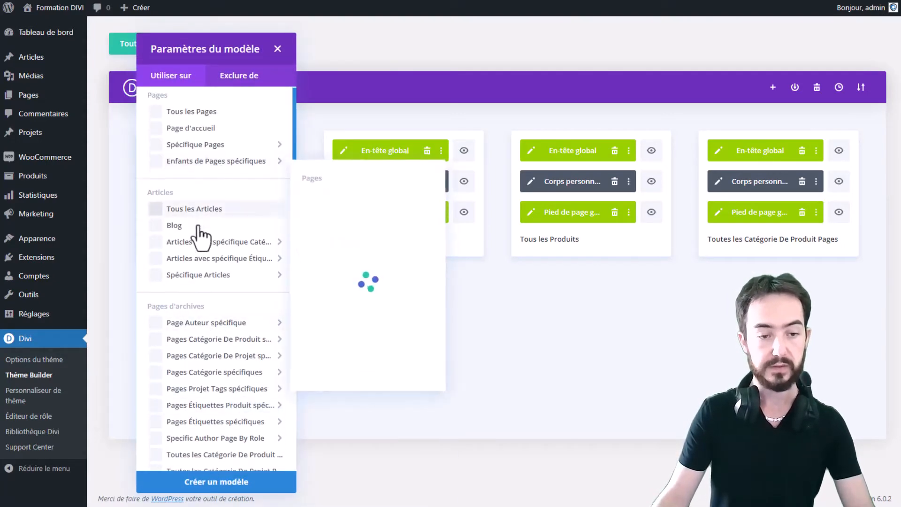
{"action": "scroll", "coordinate": [202, 235], "scroll_direction": "down", "scroll_amount": 8}
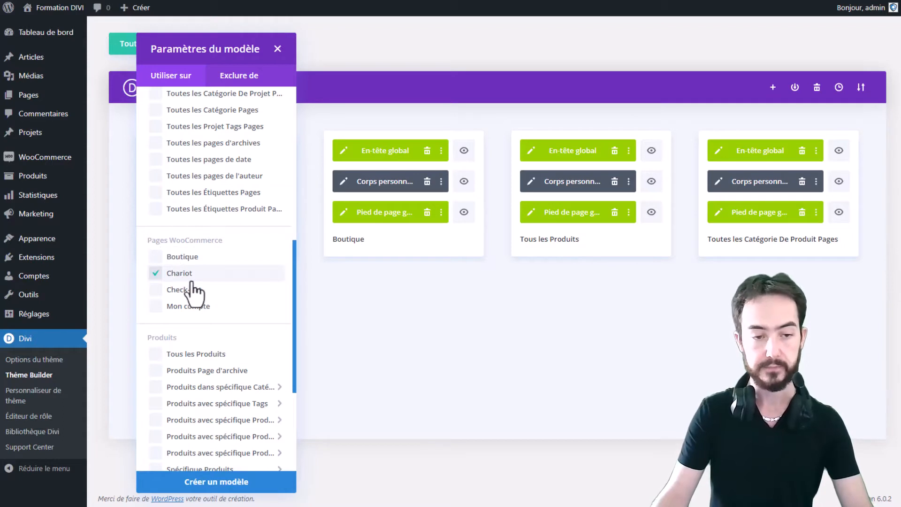
{"action": "left_click", "coordinate": [233, 488]}
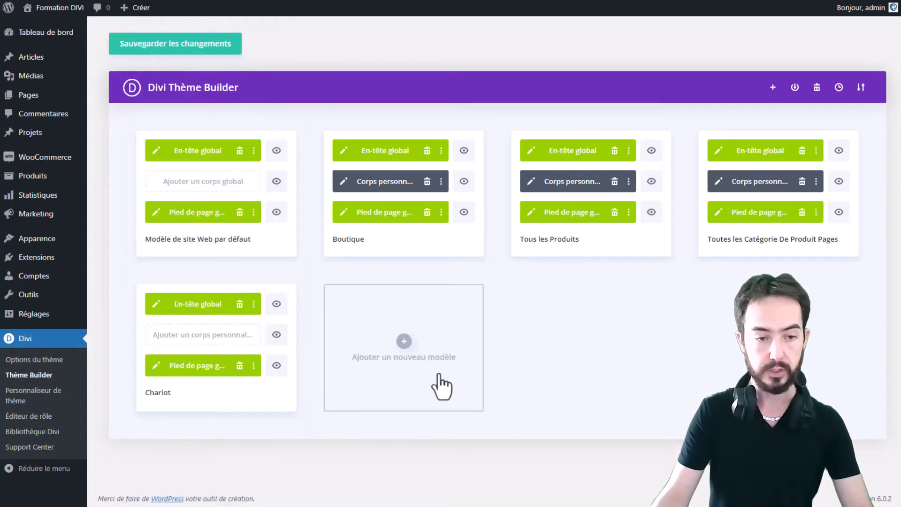
Step: Start building a custom body for the Chariot template and insert a single-column row
{"action": "left_click", "coordinate": [208, 346]}
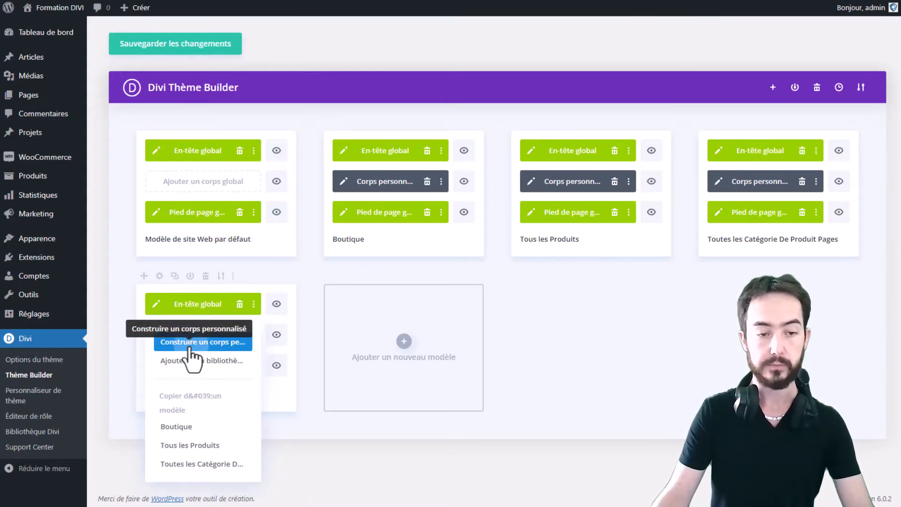
{"action": "left_click", "coordinate": [192, 342]}
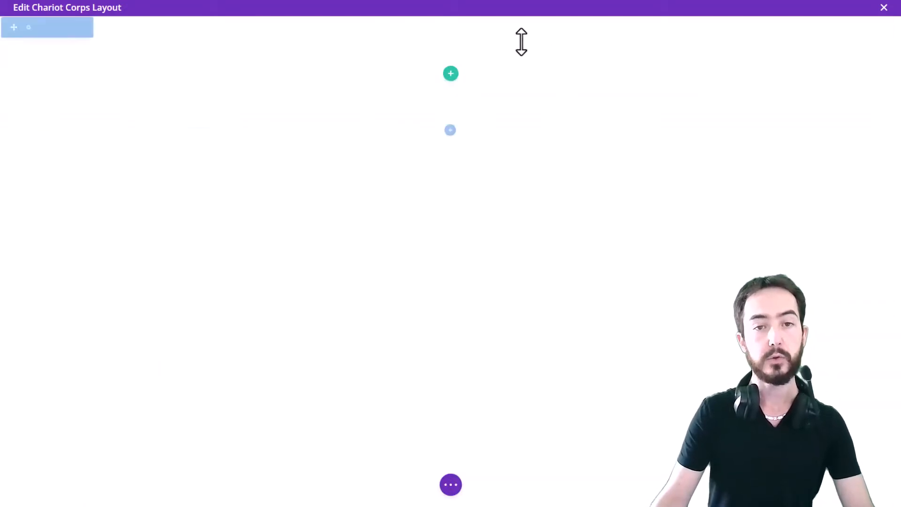
{"action": "left_click", "coordinate": [450, 74]}
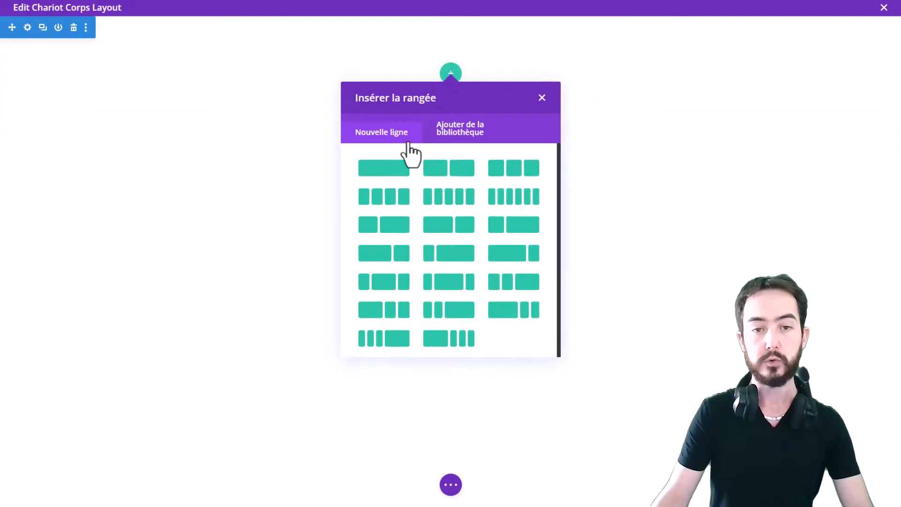
{"action": "left_click", "coordinate": [380, 170]}
Step: Add a Woo Cart Products module to the new row from the Woo Modules
{"action": "scroll", "coordinate": [487, 235], "scroll_direction": "down", "scroll_amount": 10}
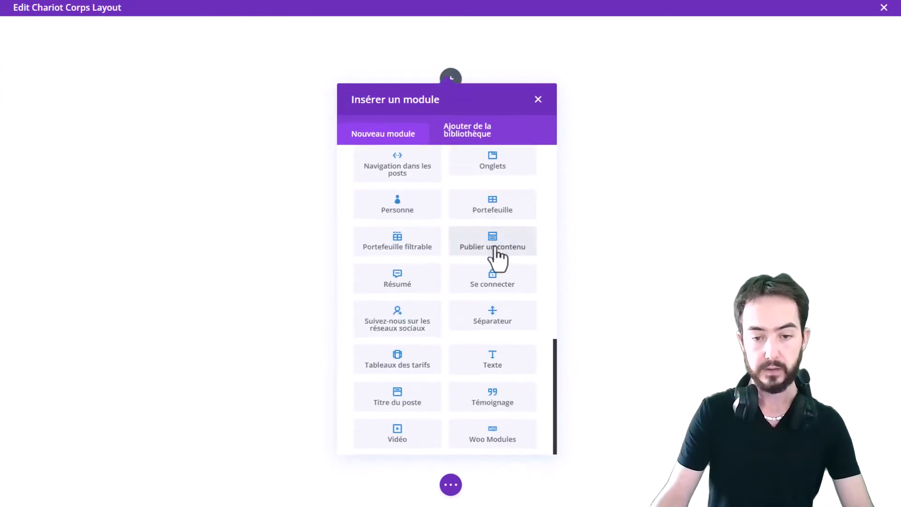
{"action": "scroll", "coordinate": [502, 446], "scroll_direction": "down", "scroll_amount": 10}
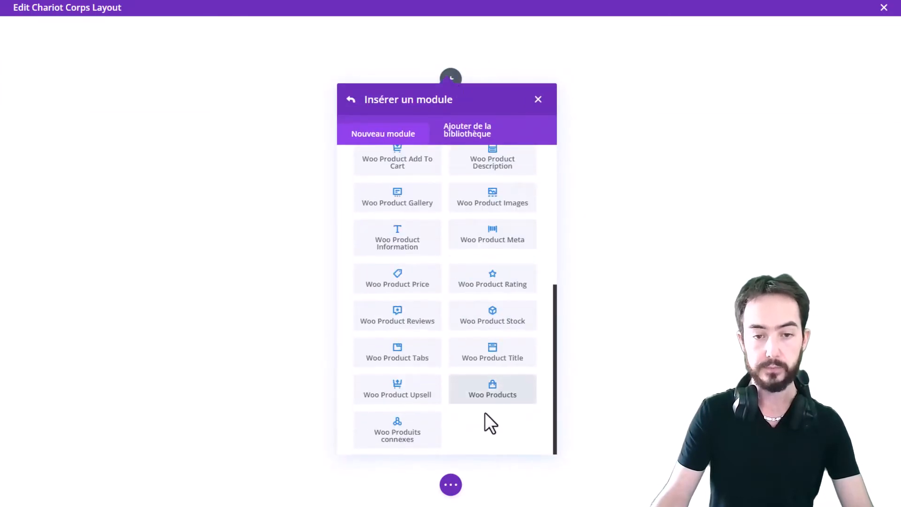
{"action": "scroll", "coordinate": [483, 414], "scroll_direction": "up", "scroll_amount": 15}
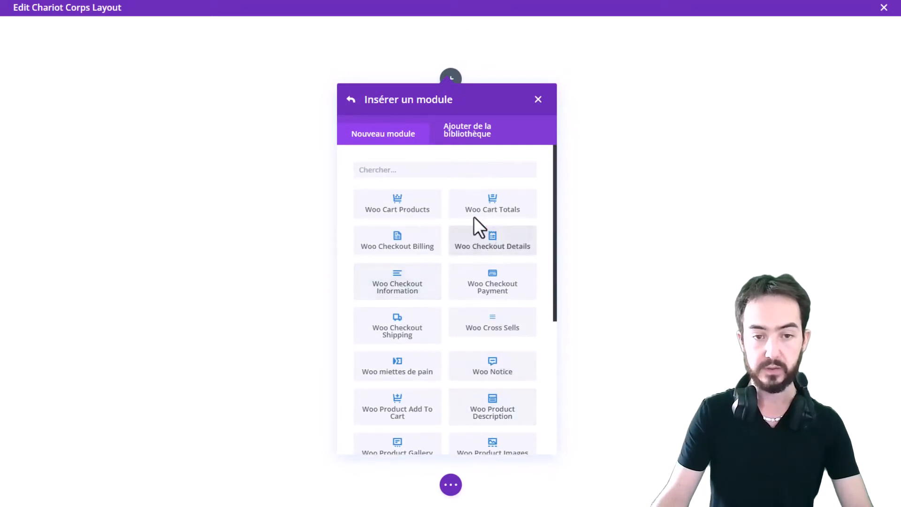
{"action": "left_click", "coordinate": [391, 213]}
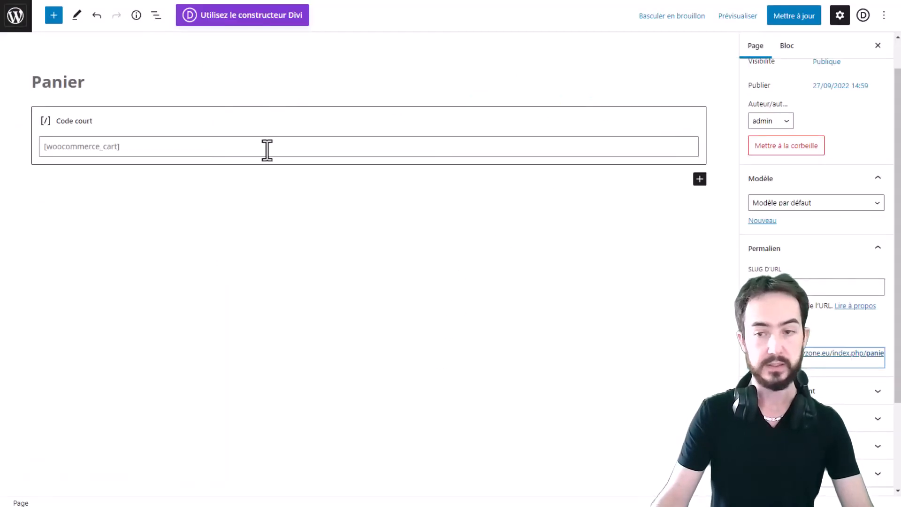
Step: View the published Panier page again to examine its cart table and totals block
{"action": "left_click", "coordinate": [813, 361]}
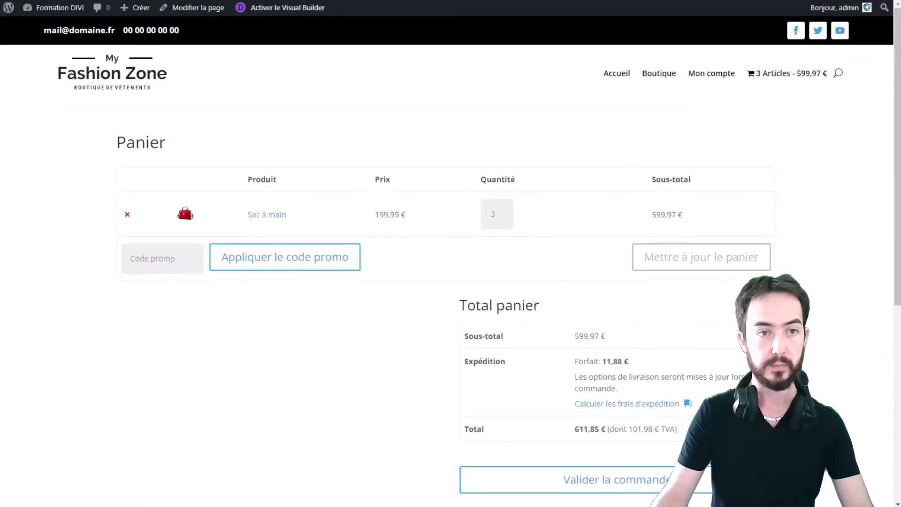
{"action": "scroll", "coordinate": [513, 266], "scroll_direction": "down", "scroll_amount": 2}
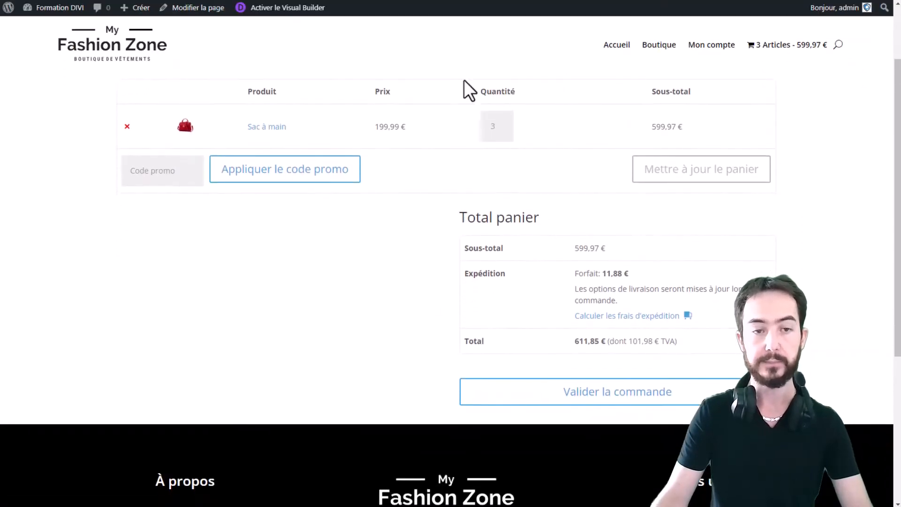
{"action": "scroll", "coordinate": [298, 185], "scroll_direction": "up", "scroll_amount": 1}
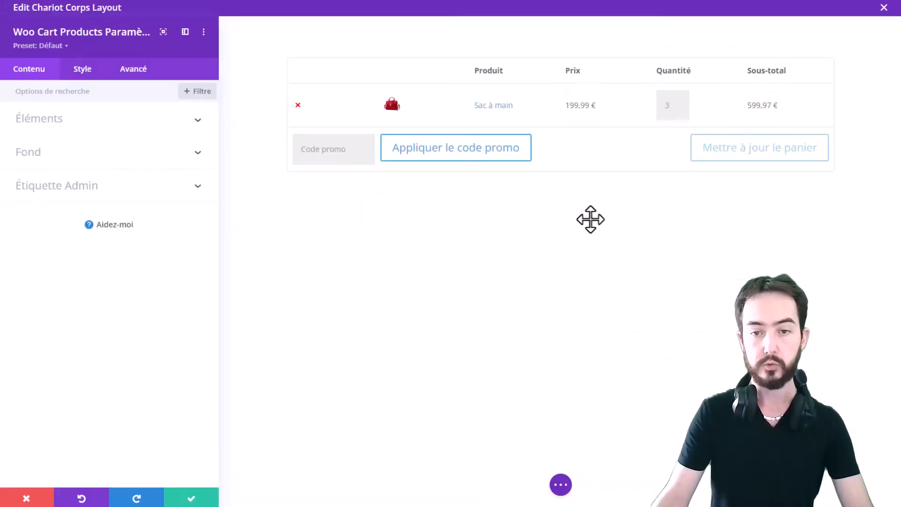
Step: Add a Woo Cart Totals module below the cart products and keep its default settings
{"action": "left_click", "coordinate": [432, 396]}
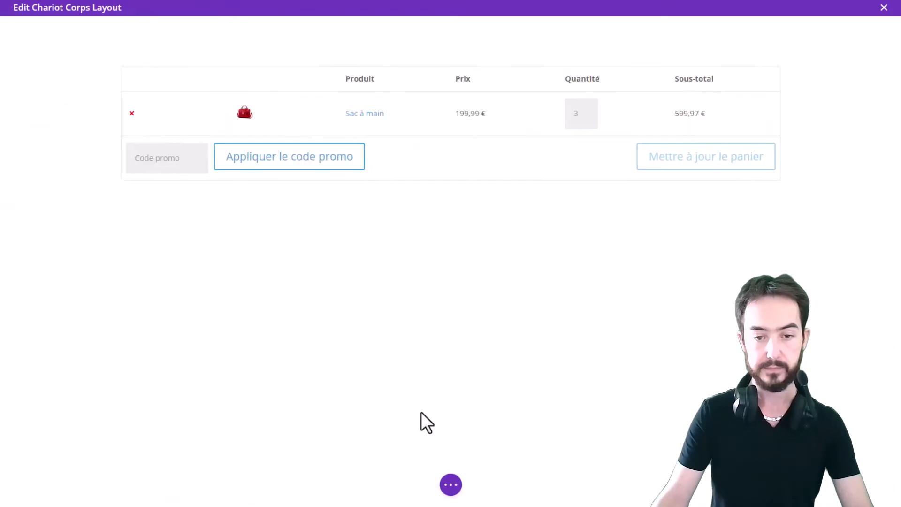
{"action": "left_click", "coordinate": [449, 162]}
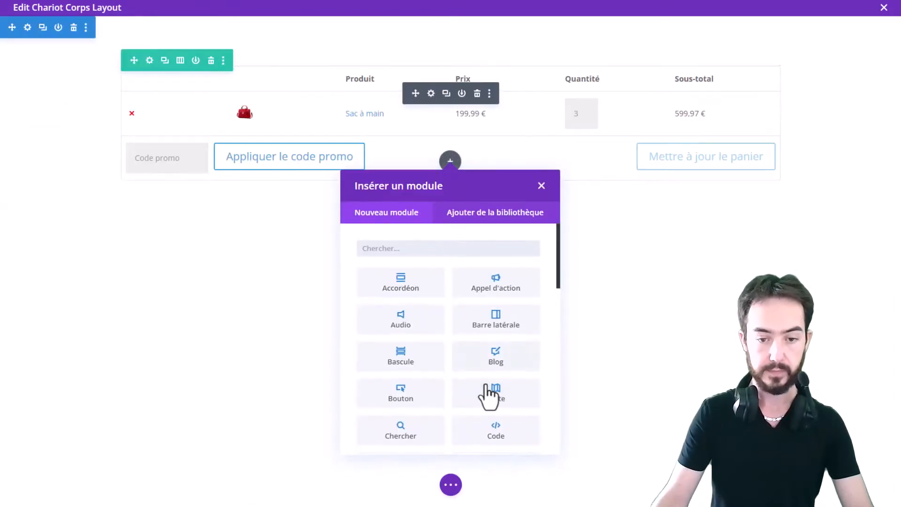
{"action": "scroll", "coordinate": [503, 418], "scroll_direction": "down", "scroll_amount": 5}
{"action": "scroll", "coordinate": [493, 438], "scroll_direction": "down", "scroll_amount": 5}
{"action": "scroll", "coordinate": [491, 431], "scroll_direction": "down", "scroll_amount": 2}
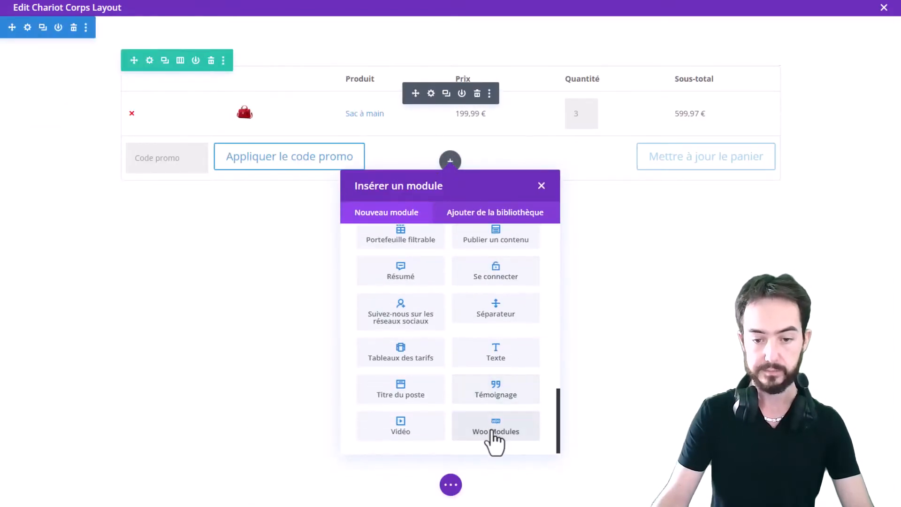
{"action": "left_click", "coordinate": [492, 436]}
{"action": "scroll", "coordinate": [487, 366], "scroll_direction": "up", "scroll_amount": 5}
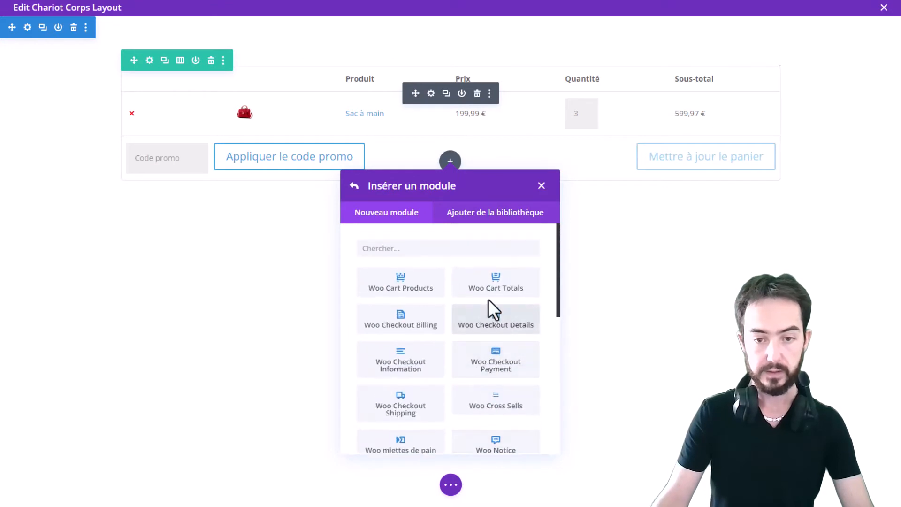
{"action": "left_click", "coordinate": [519, 295]}
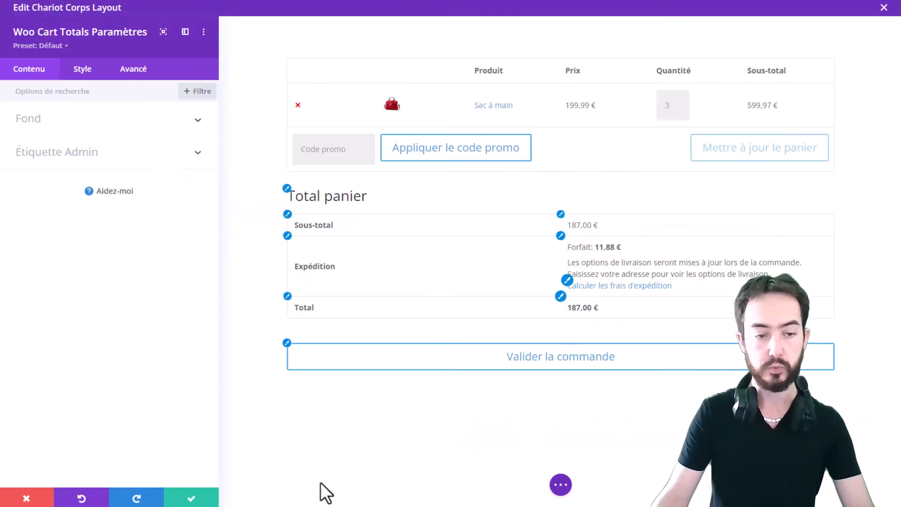
{"action": "left_click", "coordinate": [192, 497]}
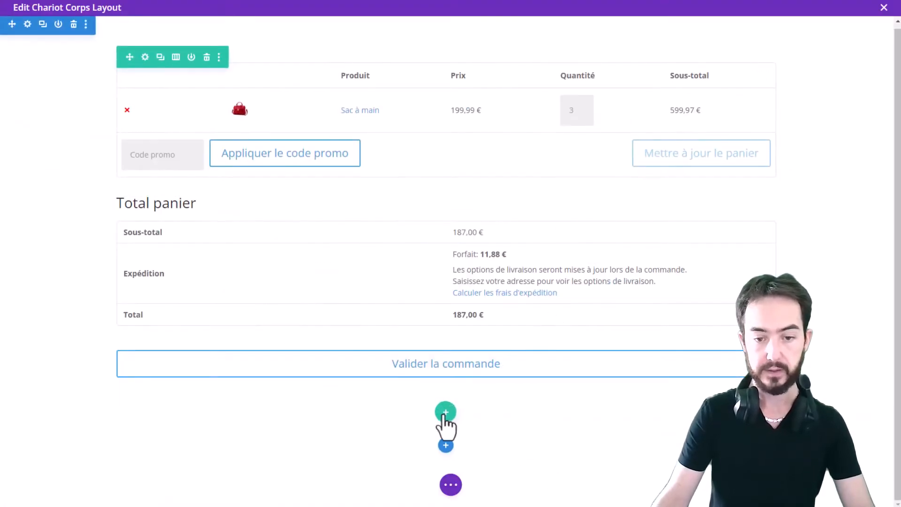
Step: Insert a two-column row below the cart modules
{"action": "left_click", "coordinate": [444, 413]}
{"action": "left_click", "coordinate": [431, 208]}
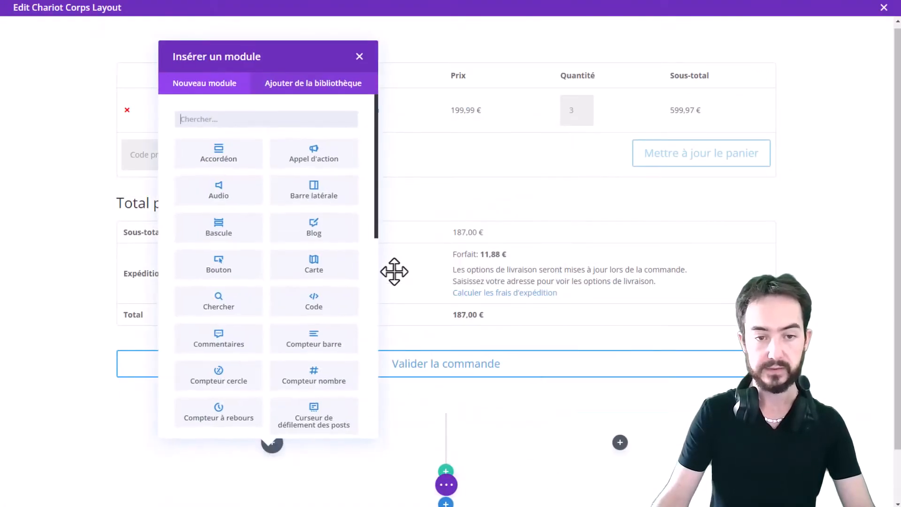
Step: Move the Woo Cart Totals module into the right column of the new two-column row
{"action": "left_click", "coordinate": [360, 57]}
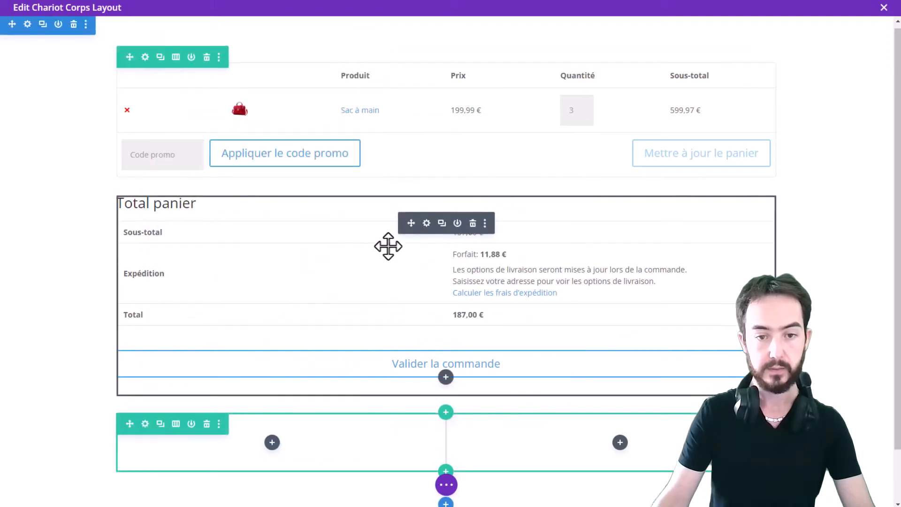
{"action": "left_click_drag", "start_coordinate": [410, 225], "coordinate": [628, 257]}
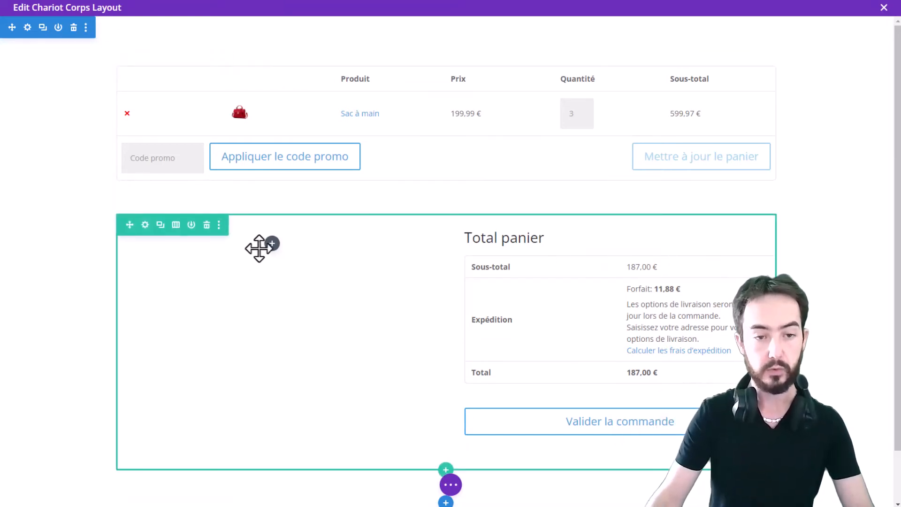
Step: Add a Woo Produits connexes module to the empty left column beside the cart totals, keeping its default settings
{"action": "scroll", "coordinate": [402, 346], "scroll_direction": "down", "scroll_amount": 2}
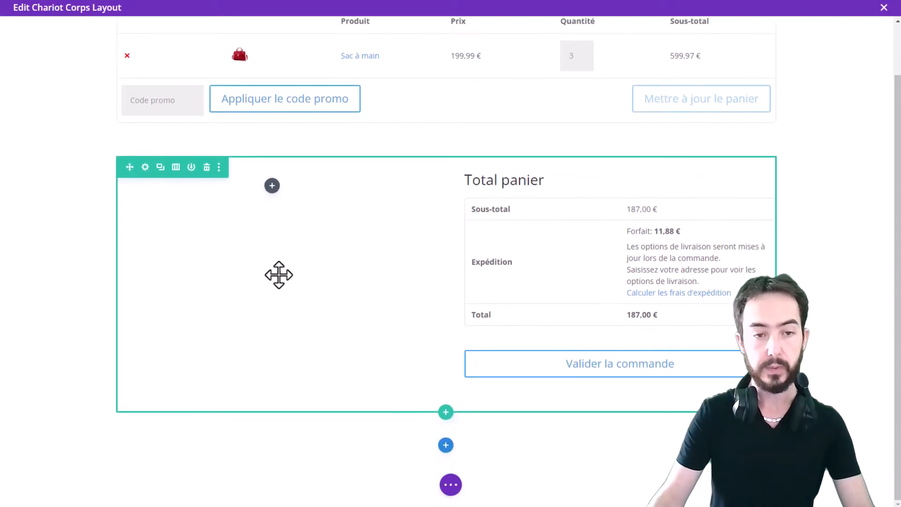
{"action": "left_click", "coordinate": [272, 187]}
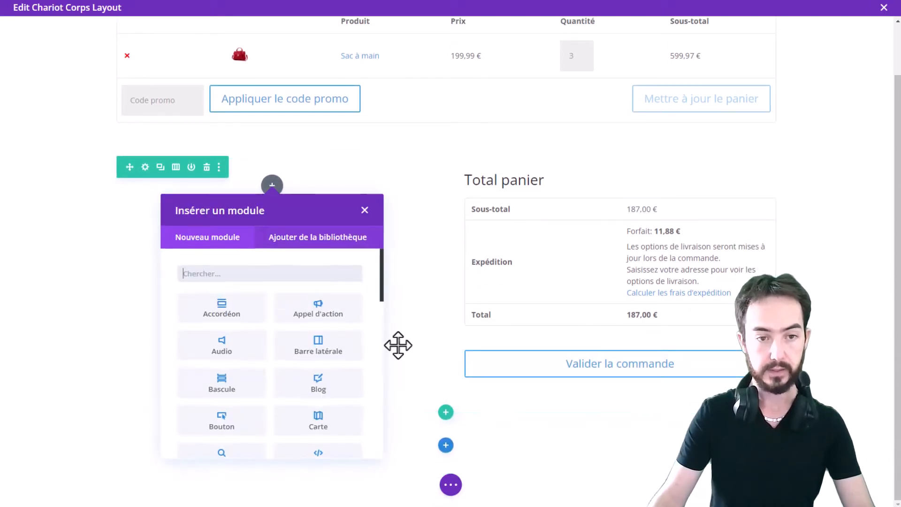
{"action": "scroll", "coordinate": [322, 326], "scroll_direction": "down", "scroll_amount": 2}
{"action": "scroll", "coordinate": [322, 326], "scroll_direction": "down", "scroll_amount": 15}
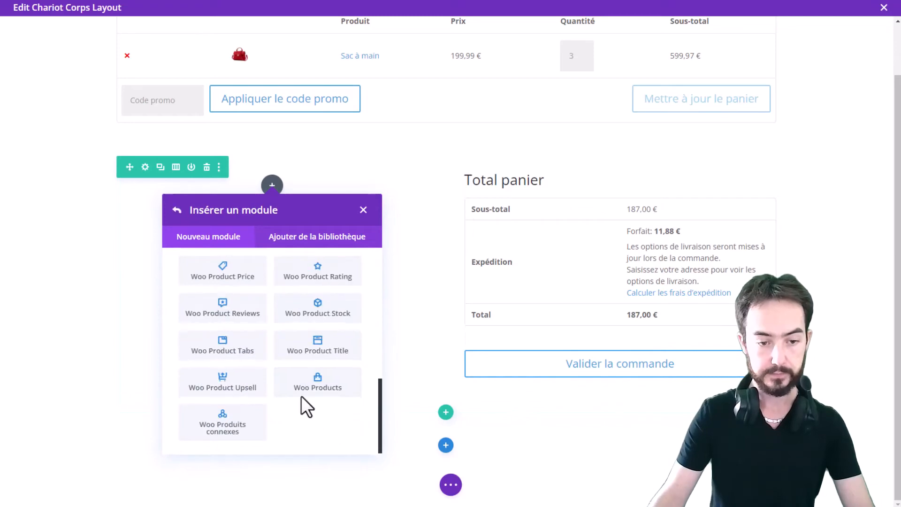
{"action": "left_click", "coordinate": [240, 433]}
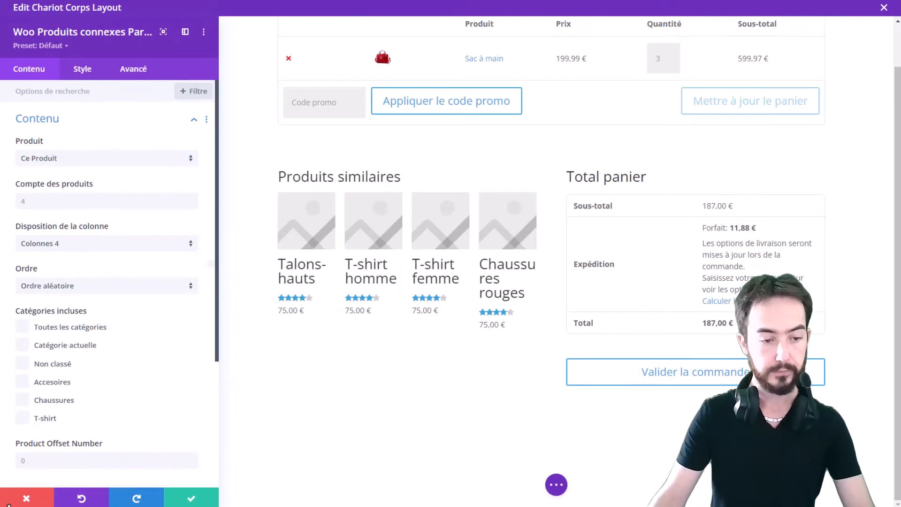
{"action": "left_click", "coordinate": [197, 497]}
Step: Insert a one-column row below the cart totals row and move the related products module into it
{"action": "scroll", "coordinate": [433, 405], "scroll_direction": "down", "scroll_amount": 1}
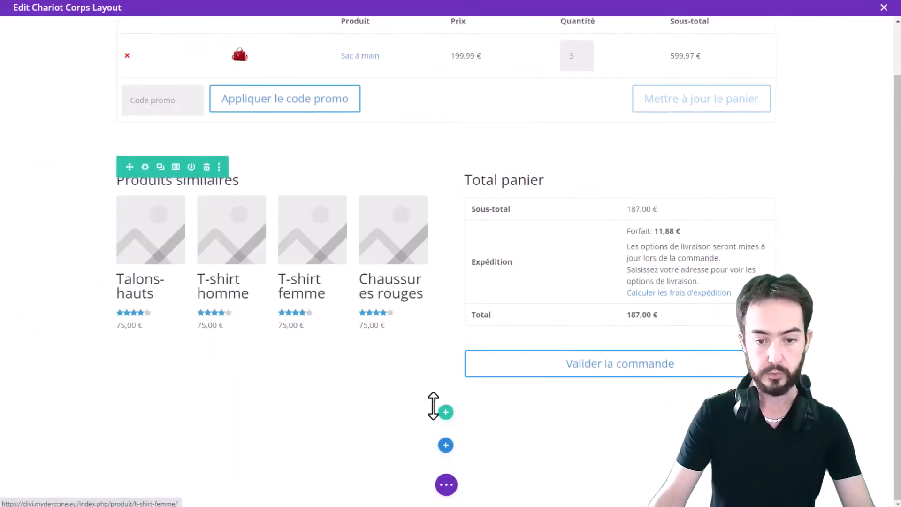
{"action": "left_click", "coordinate": [446, 412]}
{"action": "left_click", "coordinate": [374, 212]}
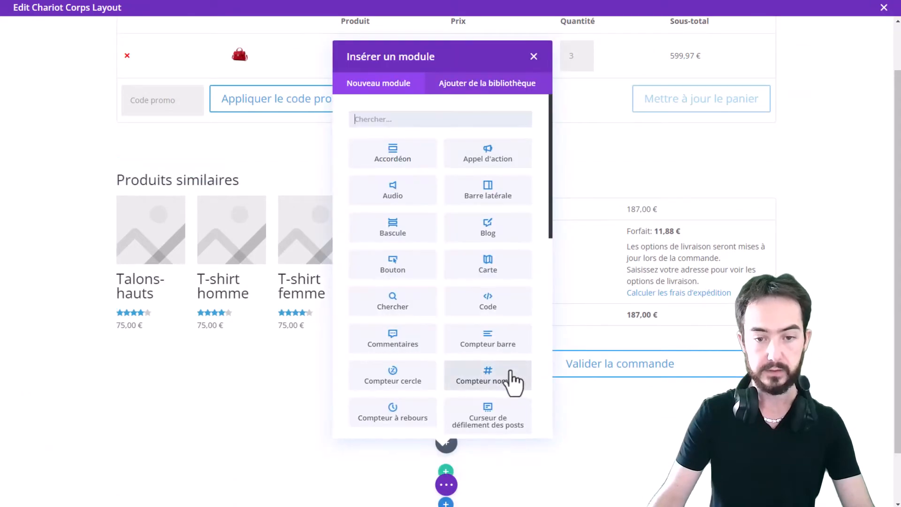
{"action": "scroll", "coordinate": [512, 381], "scroll_direction": "down", "scroll_amount": 1}
{"action": "left_click", "coordinate": [534, 55]}
{"action": "scroll", "coordinate": [281, 216], "scroll_direction": "down", "scroll_amount": 2}
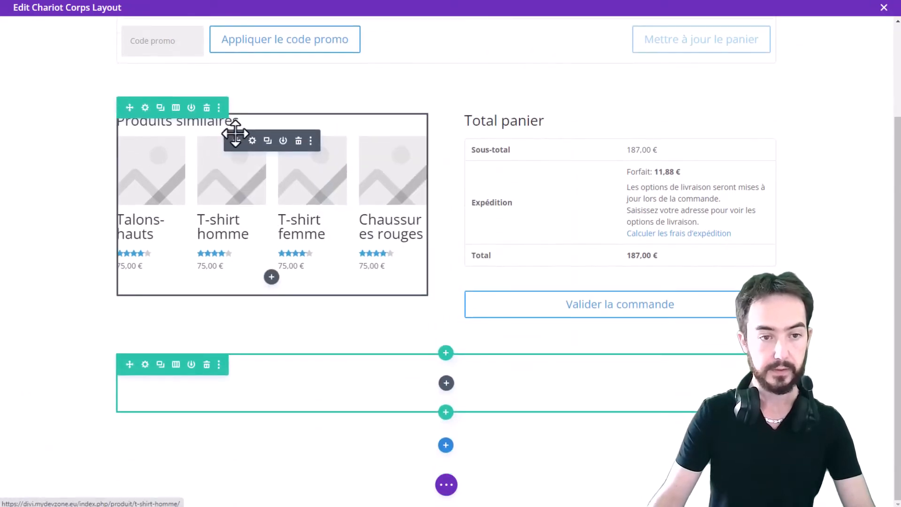
{"action": "left_click_drag", "start_coordinate": [236, 142], "coordinate": [429, 382]}
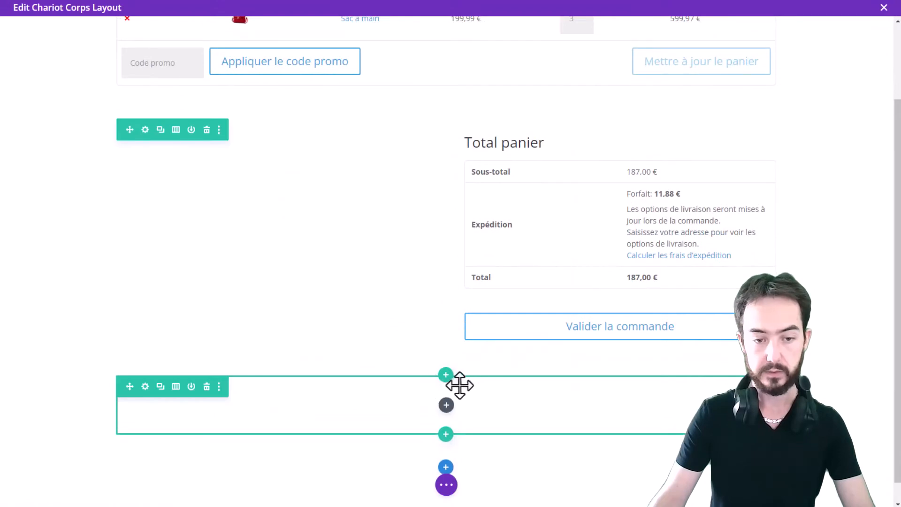
Step: Add an Image module to the empty column beside the cart totals, using Logo-fashio-zone.png from the media library
{"action": "left_click", "coordinate": [271, 152]}
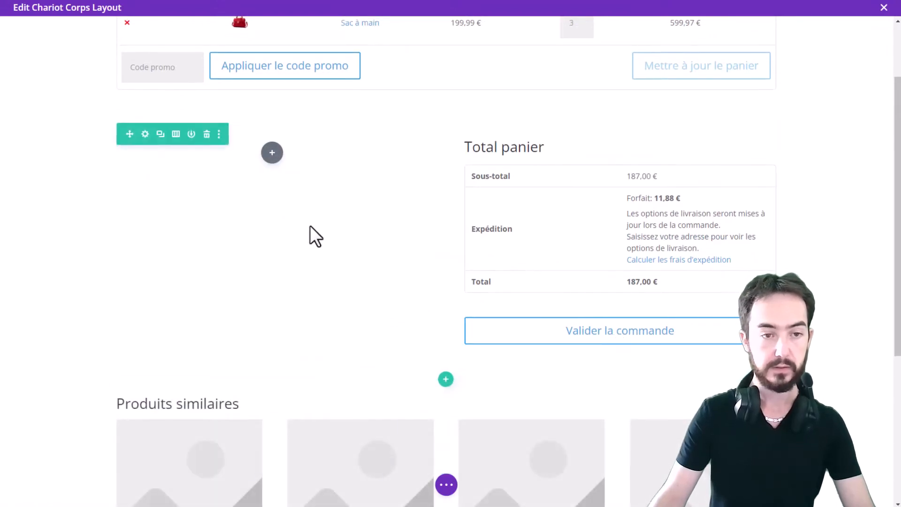
{"action": "type", "text": "ima"}
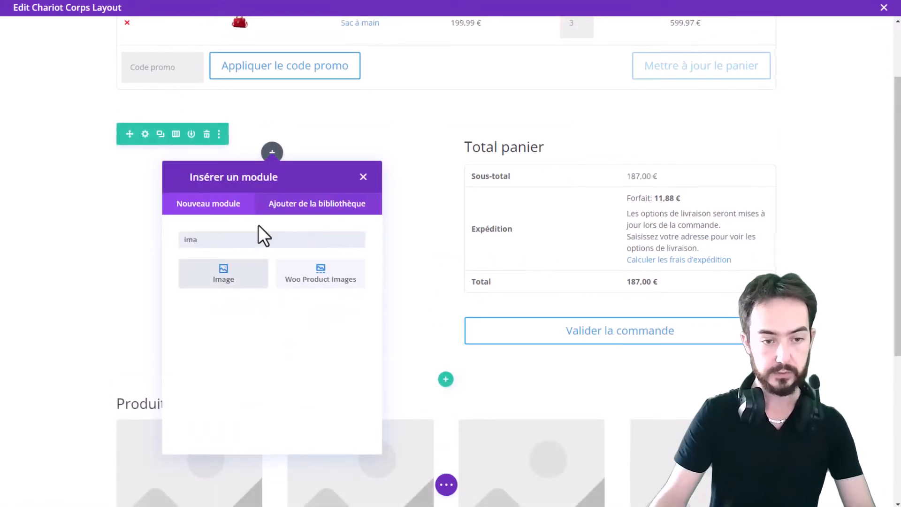
{"action": "left_click", "coordinate": [223, 281]}
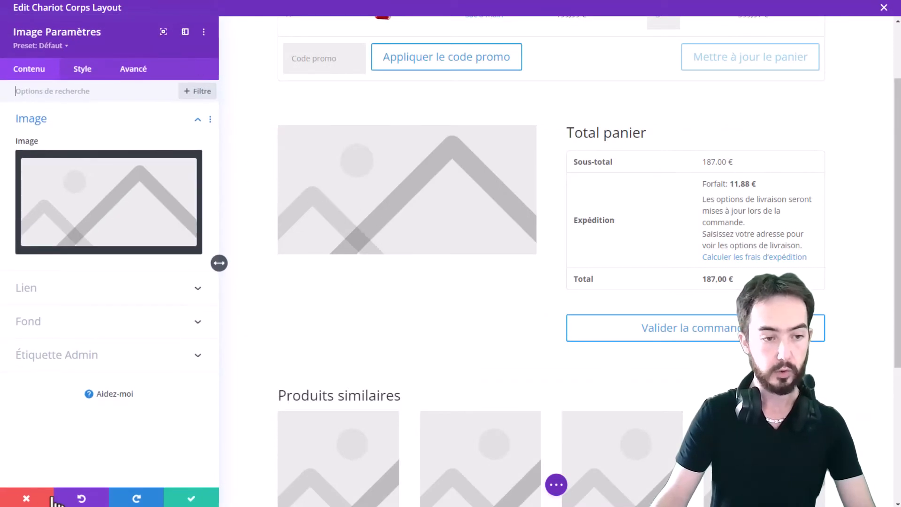
{"action": "left_click", "coordinate": [83, 215]}
{"action": "scroll", "coordinate": [610, 307], "scroll_direction": "down", "scroll_amount": 5}
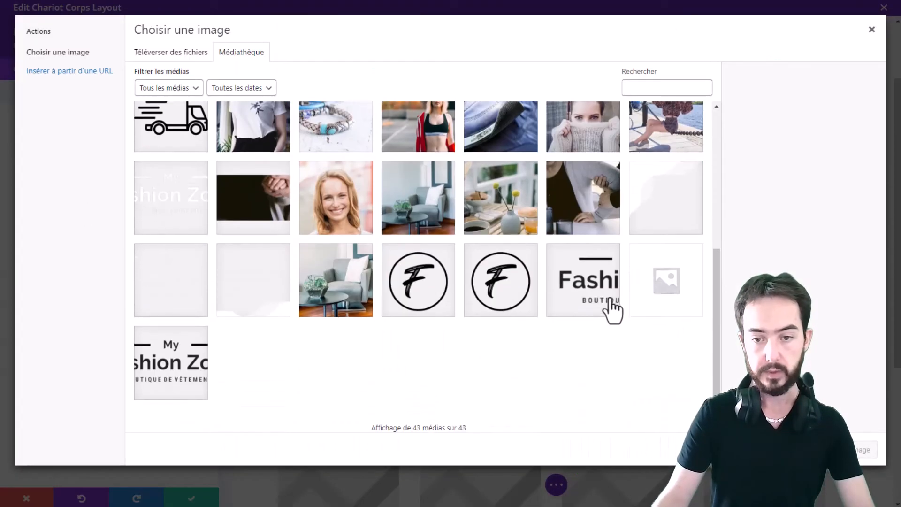
{"action": "left_click", "coordinate": [188, 357]}
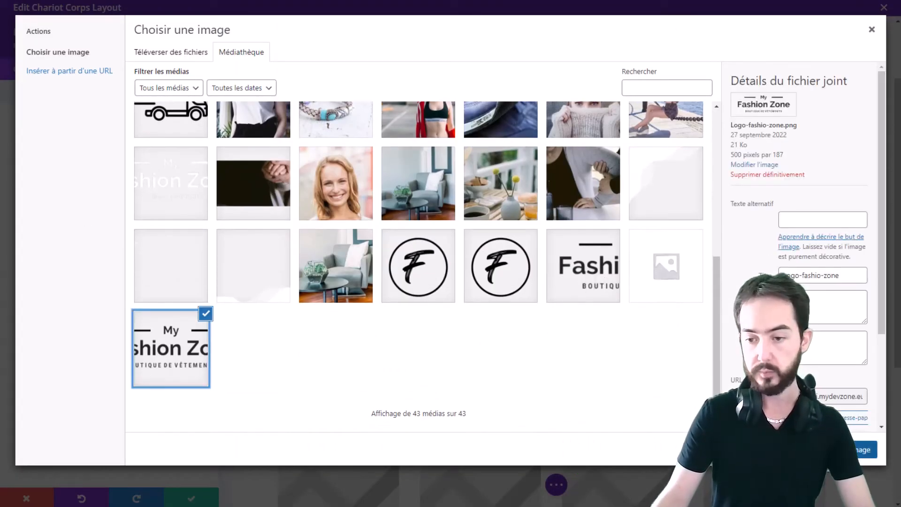
{"action": "left_click", "coordinate": [845, 450]}
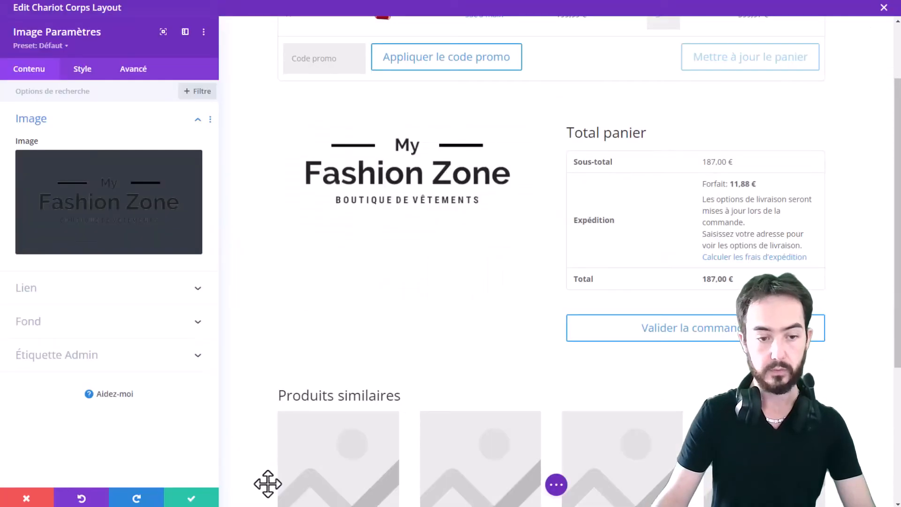
{"action": "left_click", "coordinate": [206, 499]}
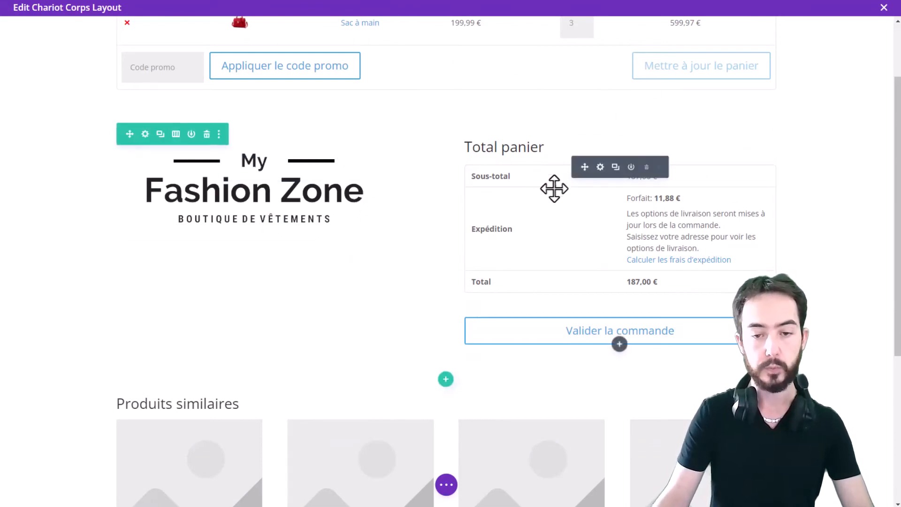
Step: Close the Chariot body layout editor and save the Theme Builder changes
{"action": "scroll", "coordinate": [518, 318], "scroll_direction": "down", "scroll_amount": 5}
{"action": "left_click", "coordinate": [450, 485]}
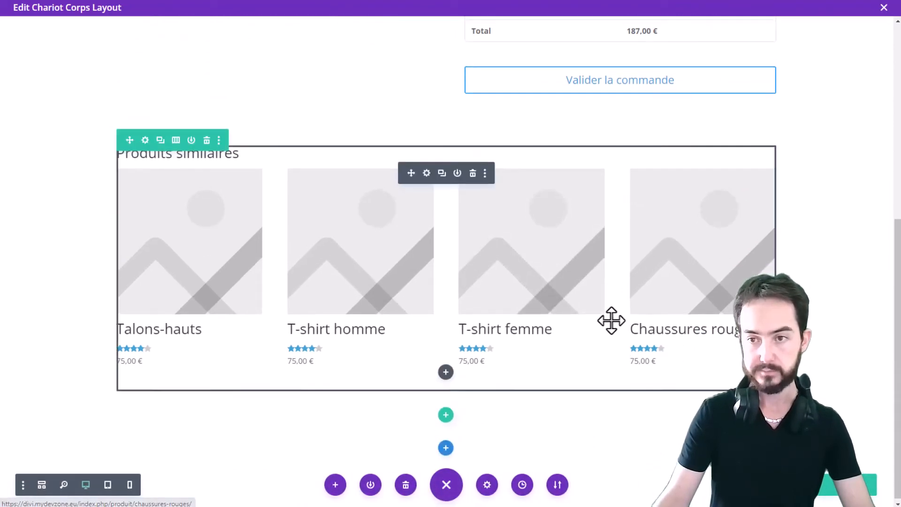
{"action": "scroll", "coordinate": [865, 85], "scroll_direction": "up", "scroll_amount": 5}
{"action": "left_click", "coordinate": [884, 7]}
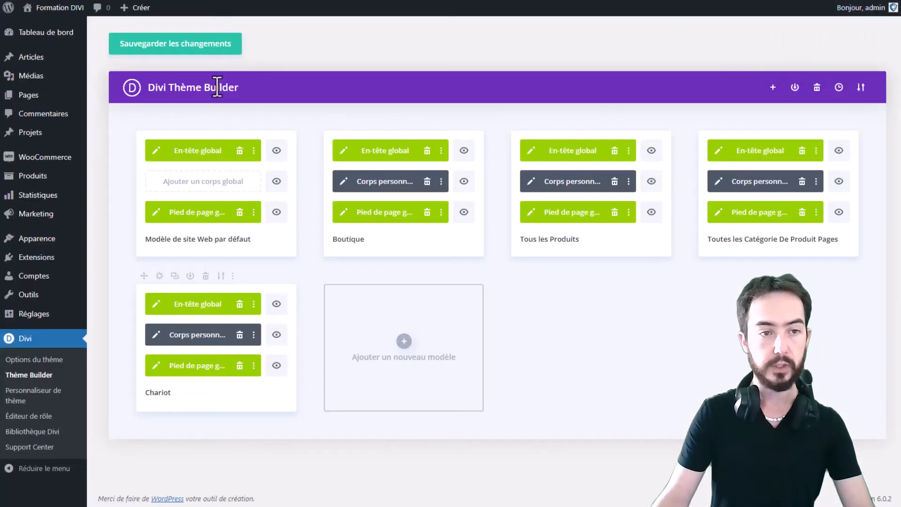
{"action": "left_click", "coordinate": [187, 42]}
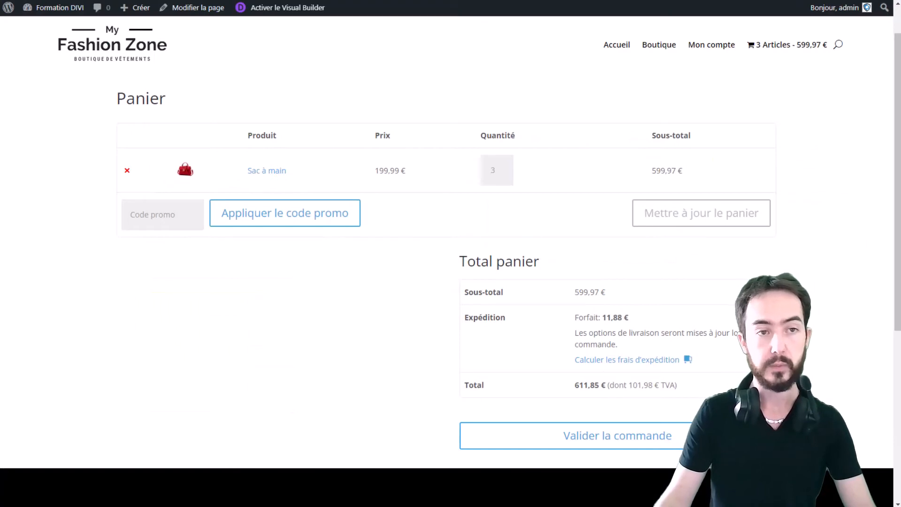
Step: Reload the published Panier page and examine its cart table, logo, totals block and related products
{"action": "key", "text": "F5"}
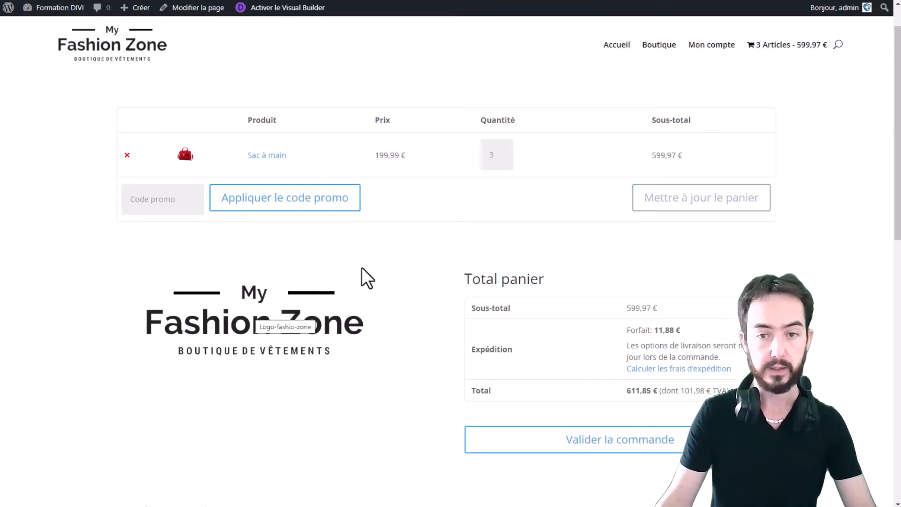
{"action": "scroll", "coordinate": [370, 263], "scroll_direction": "down", "scroll_amount": 3}
{"action": "scroll", "coordinate": [384, 238], "scroll_direction": "up", "scroll_amount": 1}
{"action": "scroll", "coordinate": [385, 238], "scroll_direction": "up", "scroll_amount": 3}
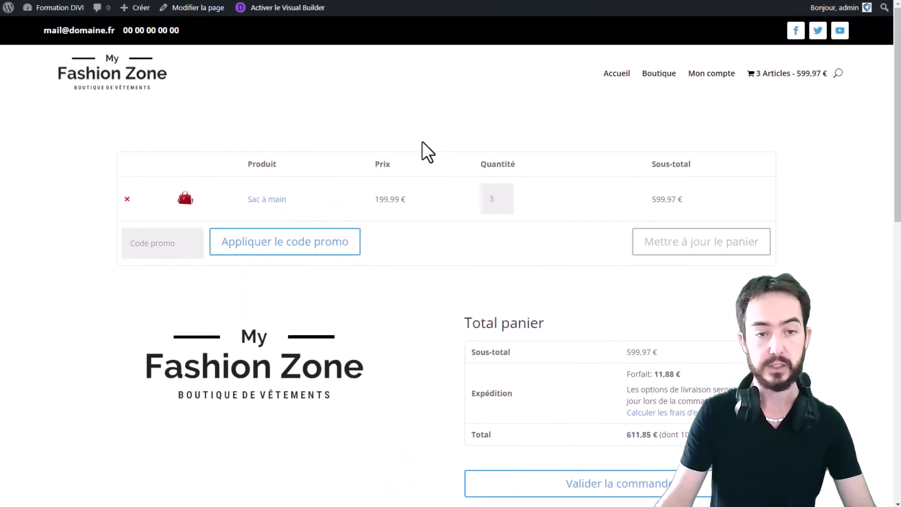
{"action": "scroll", "coordinate": [549, 260], "scroll_direction": "down", "scroll_amount": 3}
{"action": "scroll", "coordinate": [516, 211], "scroll_direction": "down", "scroll_amount": 1}
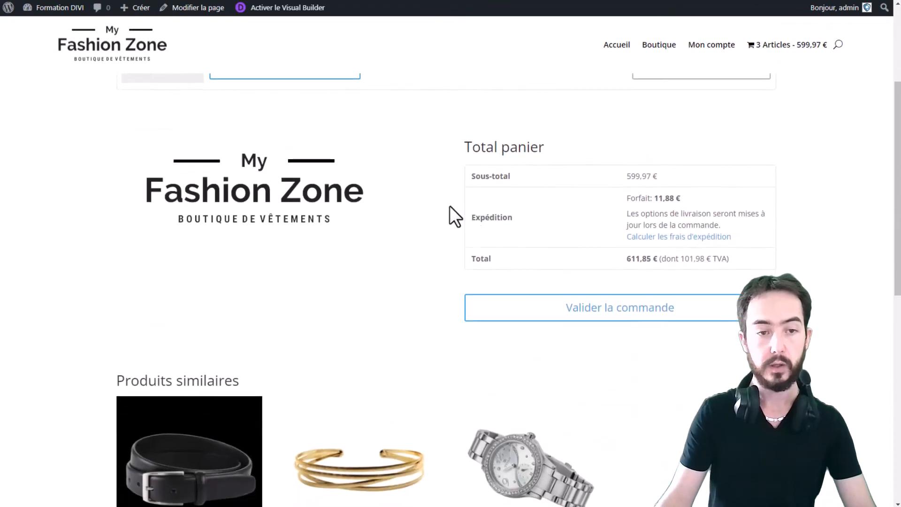
{"action": "scroll", "coordinate": [345, 225], "scroll_direction": "down", "scroll_amount": 4}
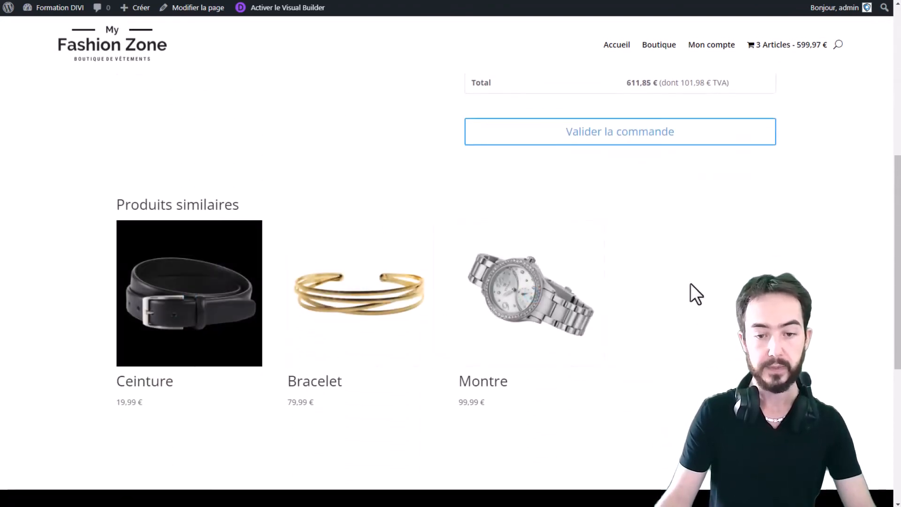
{"action": "scroll", "coordinate": [250, 195], "scroll_direction": "up", "scroll_amount": 8}
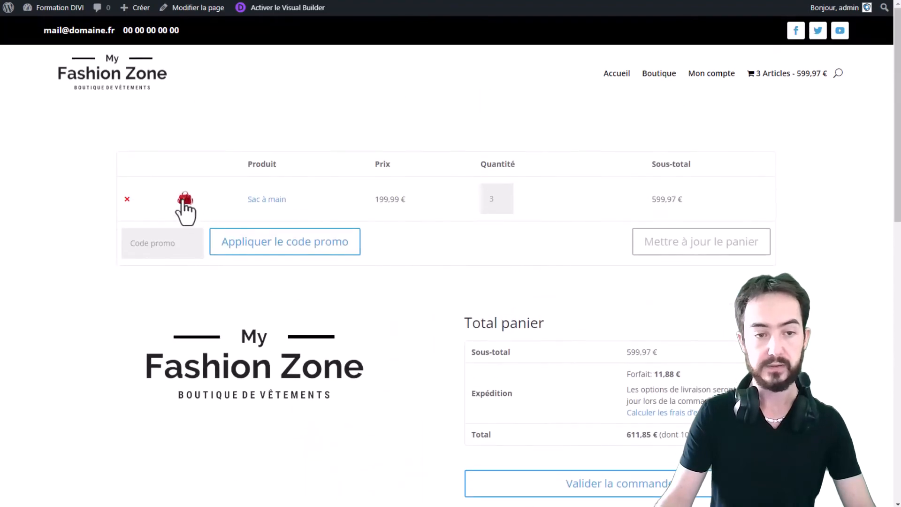
{"action": "scroll", "coordinate": [301, 204], "scroll_direction": "down", "scroll_amount": 5}
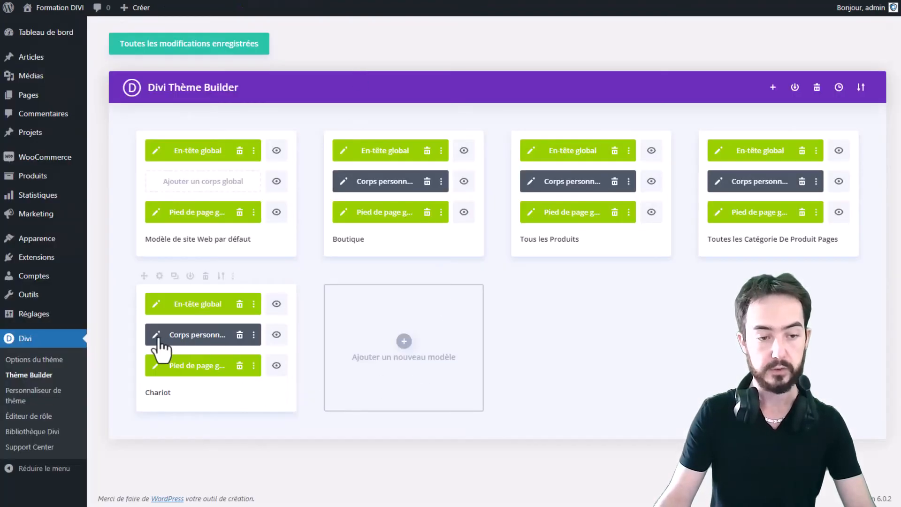
Step: Reopen the Chariot template's custom body and review the related products module's content, ordering, category and element options
{"action": "left_click", "coordinate": [158, 337]}
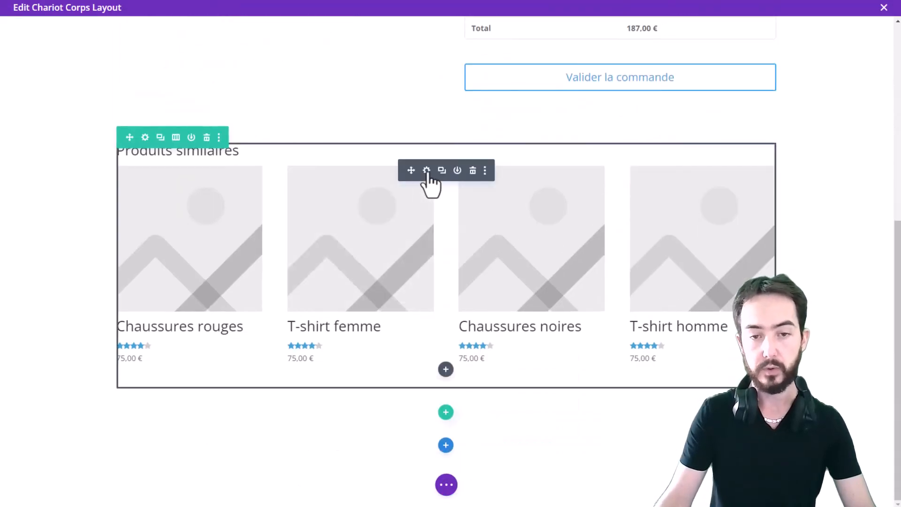
{"action": "left_click", "coordinate": [426, 170]}
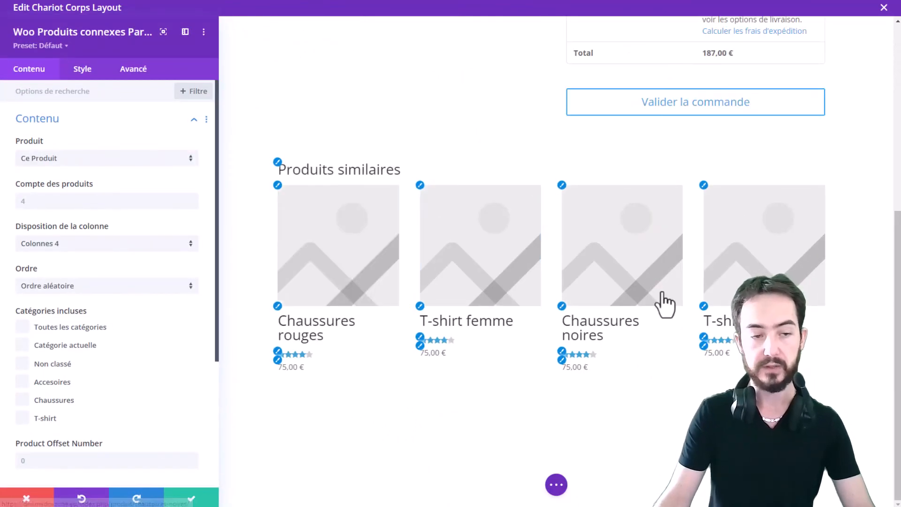
{"action": "scroll", "coordinate": [140, 253], "scroll_direction": "down", "scroll_amount": 2}
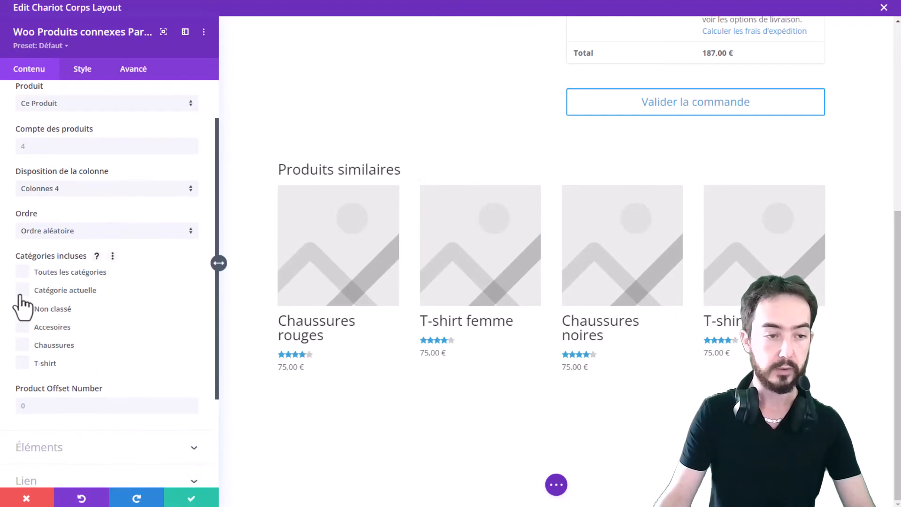
{"action": "left_click", "coordinate": [83, 232]}
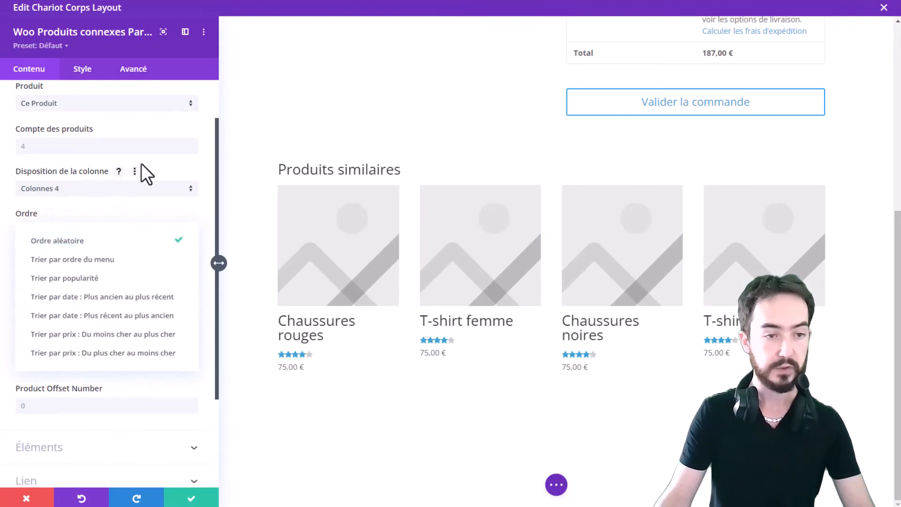
{"action": "left_click", "coordinate": [154, 164]}
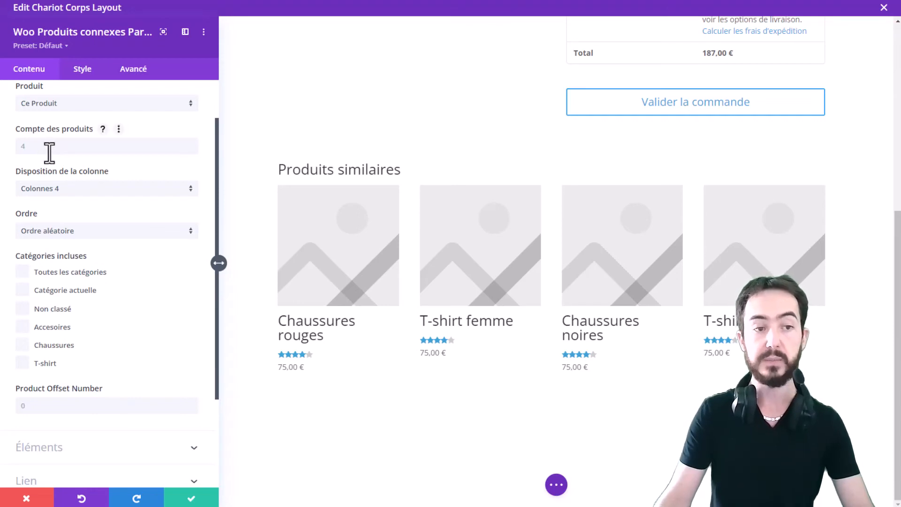
{"action": "scroll", "coordinate": [149, 209], "scroll_direction": "down", "scroll_amount": 3}
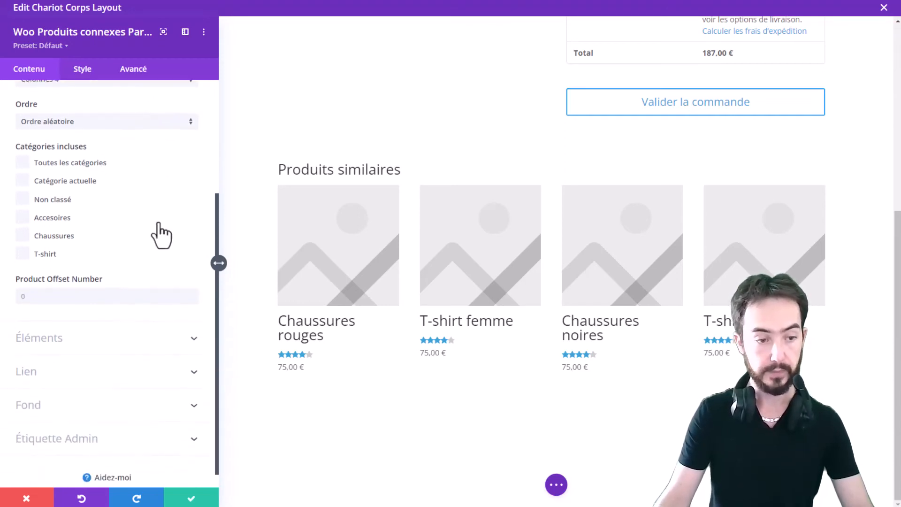
{"action": "left_click", "coordinate": [108, 329]}
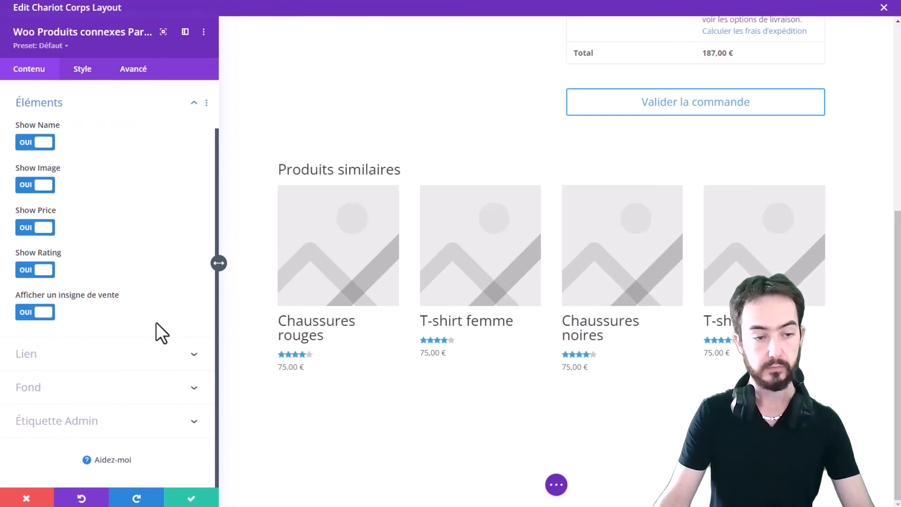
Step: Centre the text alignment of the related products module and save the cart body layout
{"action": "left_click", "coordinate": [77, 70]}
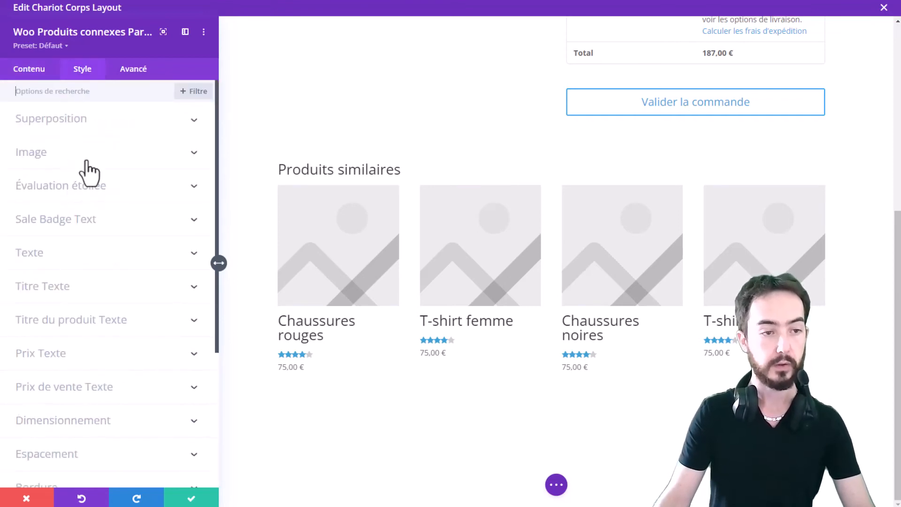
{"action": "left_click", "coordinate": [78, 256]}
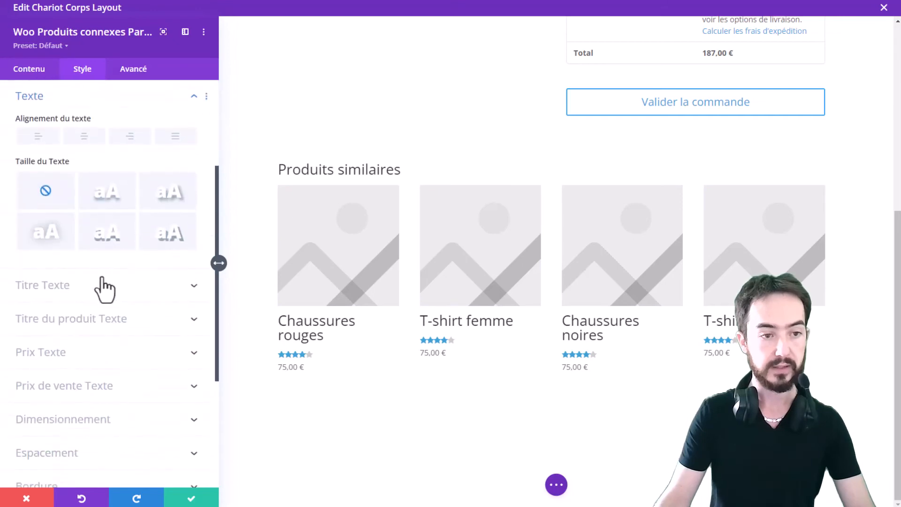
{"action": "left_click", "coordinate": [94, 137]}
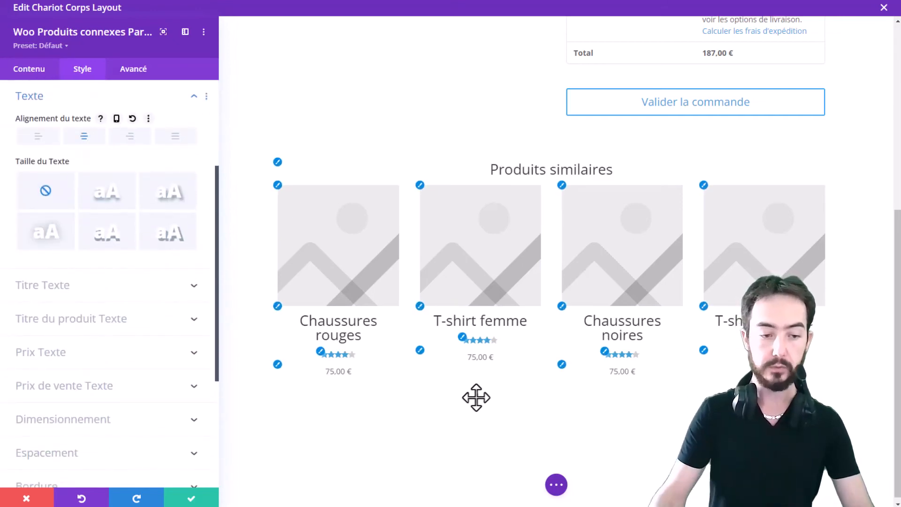
{"action": "left_click", "coordinate": [556, 484]}
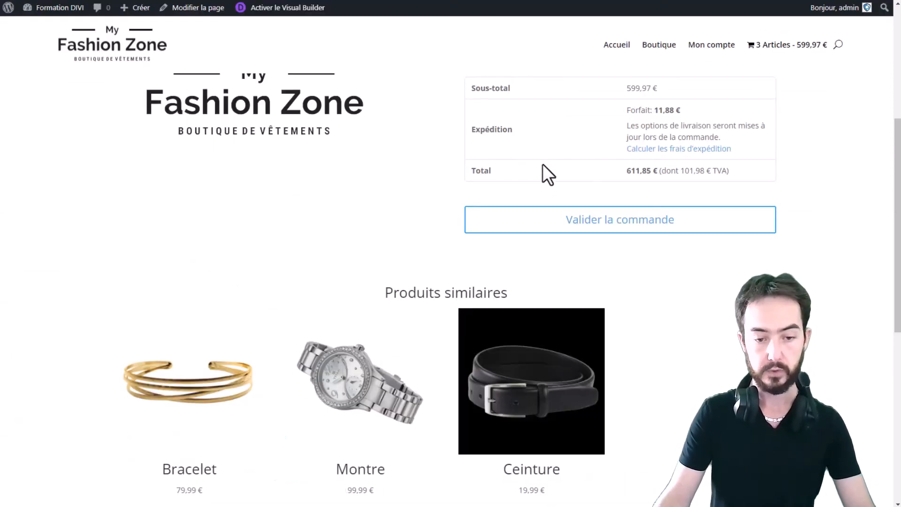
Step: Check the related products on the published cart page, then set the Sac à main quantity to 1 and update the cart
{"action": "scroll", "coordinate": [543, 165], "scroll_direction": "down", "scroll_amount": 1}
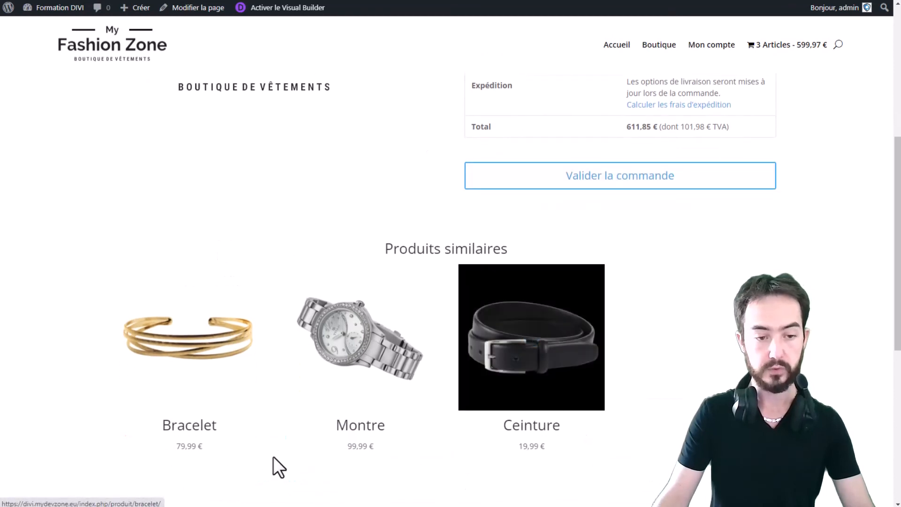
{"action": "scroll", "coordinate": [675, 396], "scroll_direction": "up", "scroll_amount": 7}
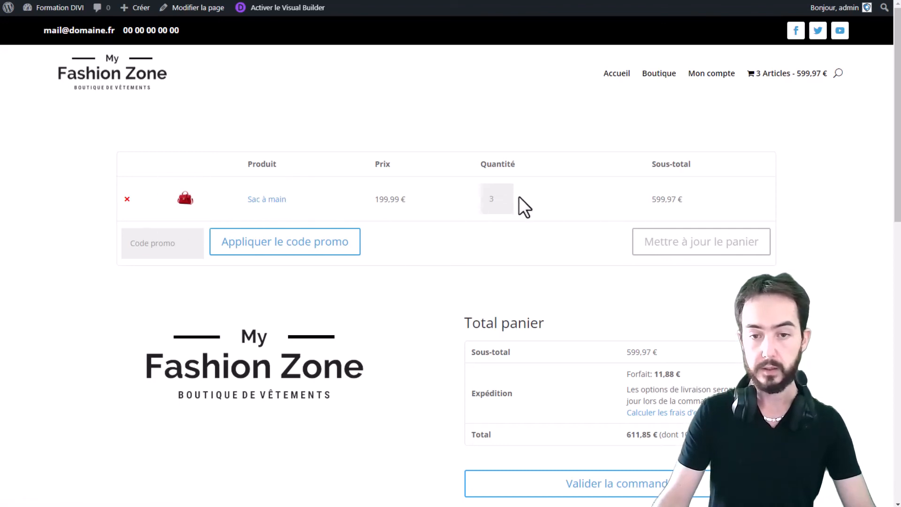
{"action": "left_click", "coordinate": [500, 202]}
{"action": "left_click", "coordinate": [699, 252]}
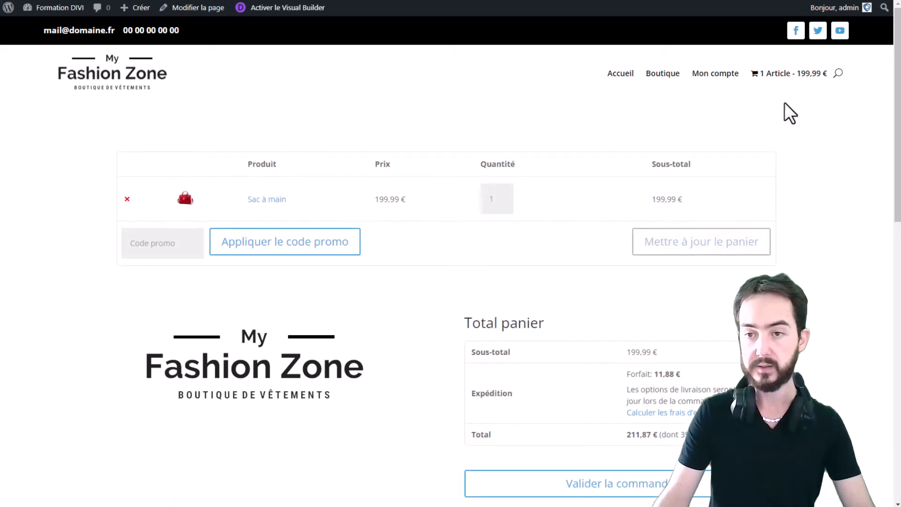
Step: Examine the flat-rate shipping fee in the cart totals block of the published cart page
{"action": "scroll", "coordinate": [593, 188], "scroll_direction": "down", "scroll_amount": 3}
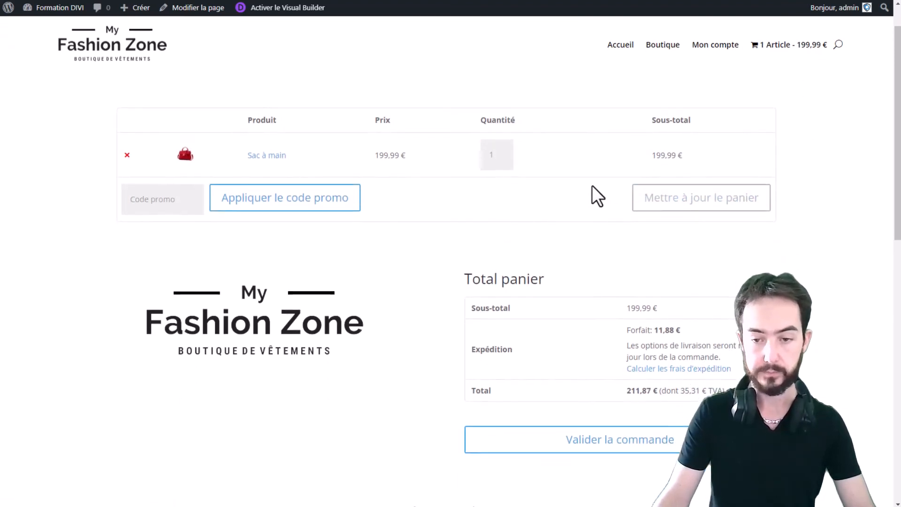
{"action": "left_click_drag", "start_coordinate": [697, 245], "coordinate": [604, 246]}
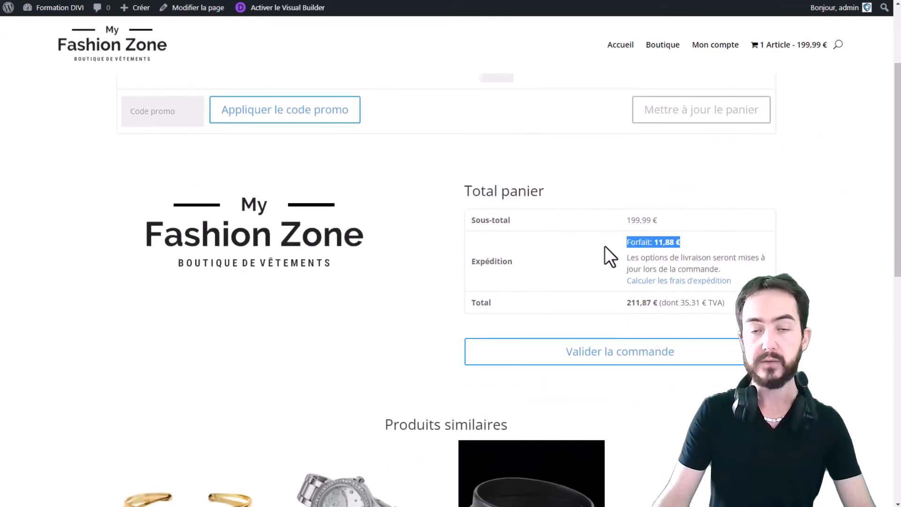
{"action": "left_click", "coordinate": [704, 245]}
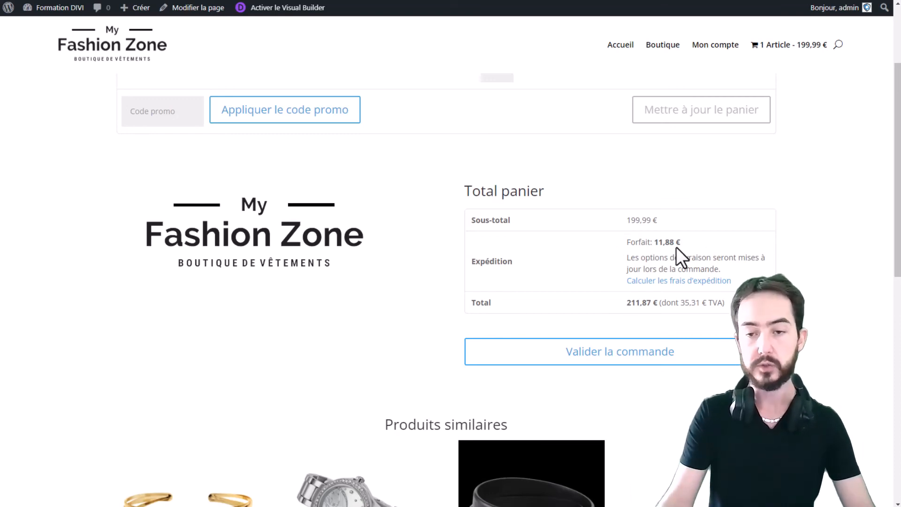
{"action": "left_click_drag", "start_coordinate": [694, 243], "coordinate": [629, 243]}
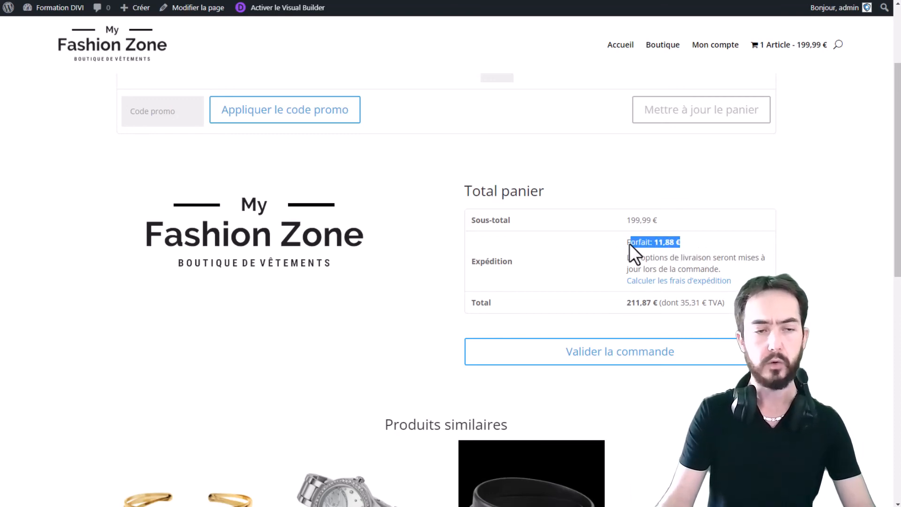
{"action": "mouse_move", "coordinate": [684, 244]}
{"action": "left_mouse_down"}
{"action": "mouse_move", "coordinate": [671, 247]}
{"action": "mouse_move", "coordinate": [690, 250]}
{"action": "mouse_move", "coordinate": [670, 240]}
{"action": "mouse_move", "coordinate": [634, 241]}
{"action": "mouse_move", "coordinate": [685, 244]}
{"action": "left_mouse_up"}
{"action": "left_click", "coordinate": [686, 245]}
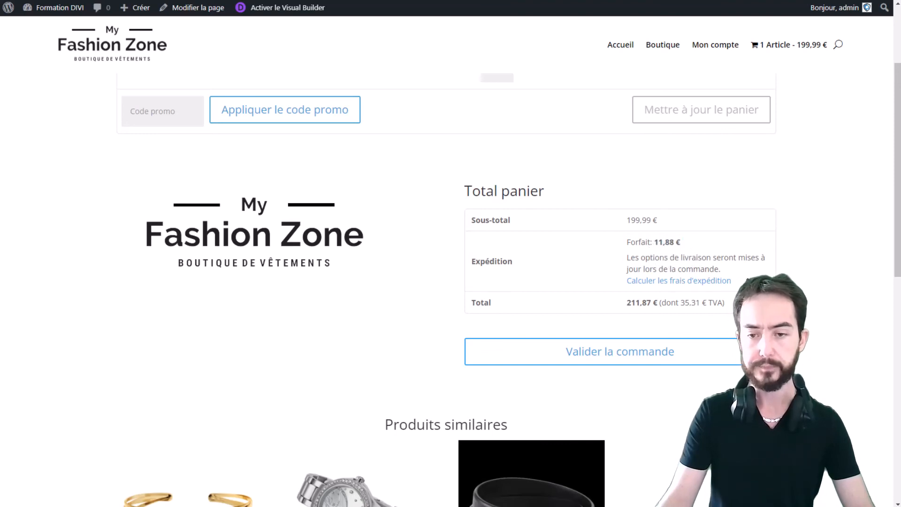
Step: Proceed from the cart to the checkout page and review its billing fields, order summary and payment section
{"action": "left_click", "coordinate": [598, 363]}
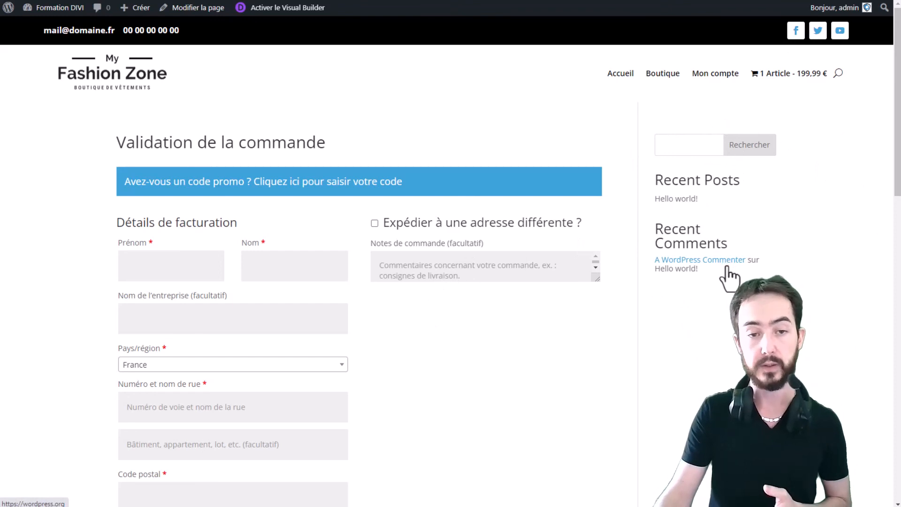
{"action": "scroll", "coordinate": [519, 323], "scroll_direction": "down", "scroll_amount": 2}
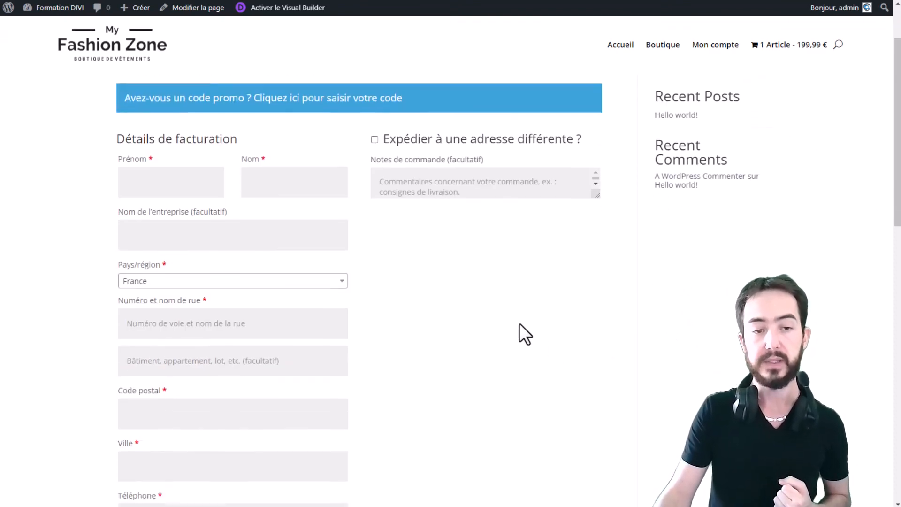
{"action": "scroll", "coordinate": [287, 227], "scroll_direction": "down", "scroll_amount": 2}
{"action": "scroll", "coordinate": [271, 322], "scroll_direction": "down", "scroll_amount": 2}
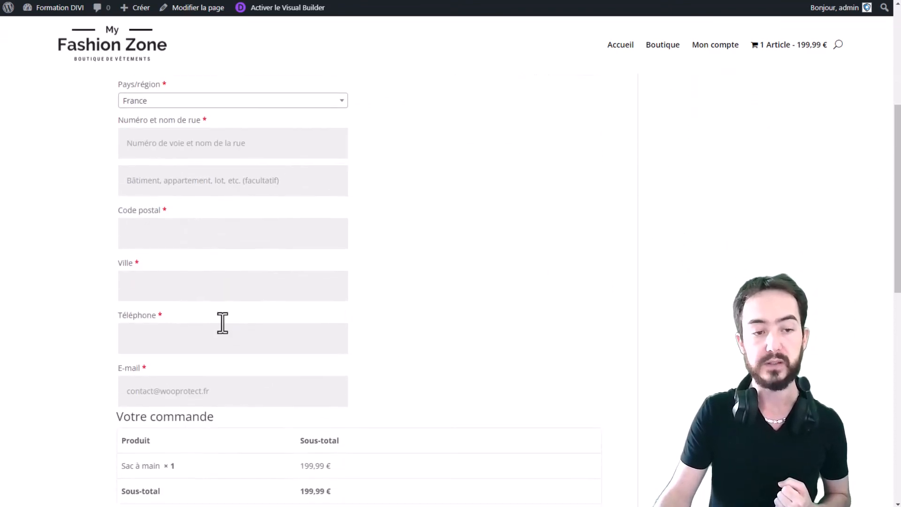
{"action": "scroll", "coordinate": [245, 237], "scroll_direction": "down", "scroll_amount": 5}
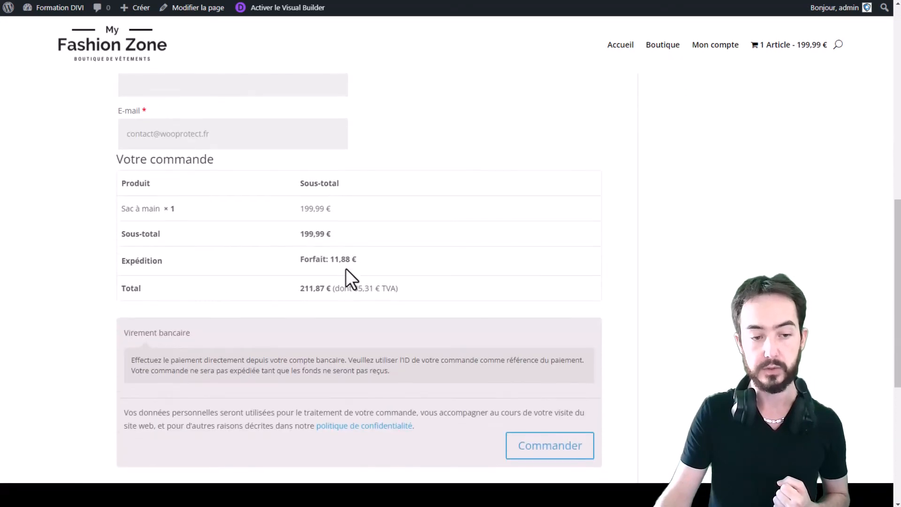
{"action": "scroll", "coordinate": [347, 267], "scroll_direction": "up", "scroll_amount": 5}
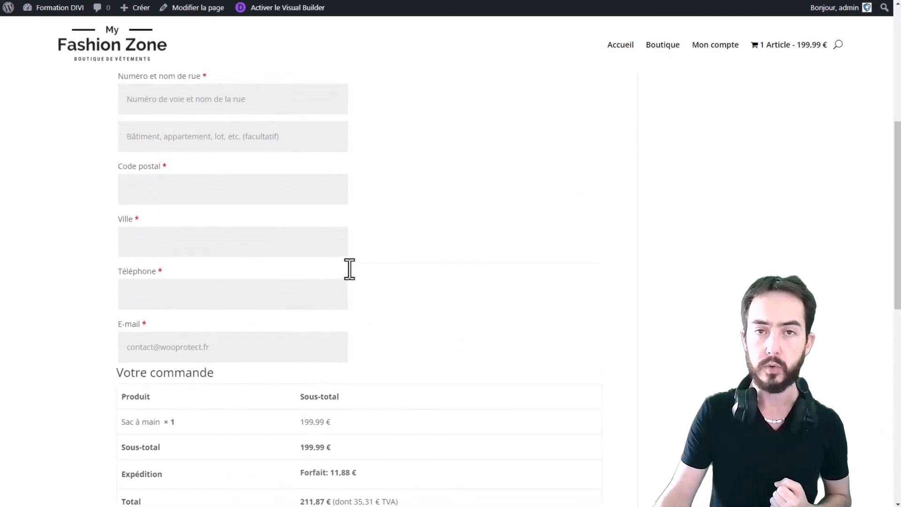
{"action": "scroll", "coordinate": [425, 306], "scroll_direction": "up", "scroll_amount": 6}
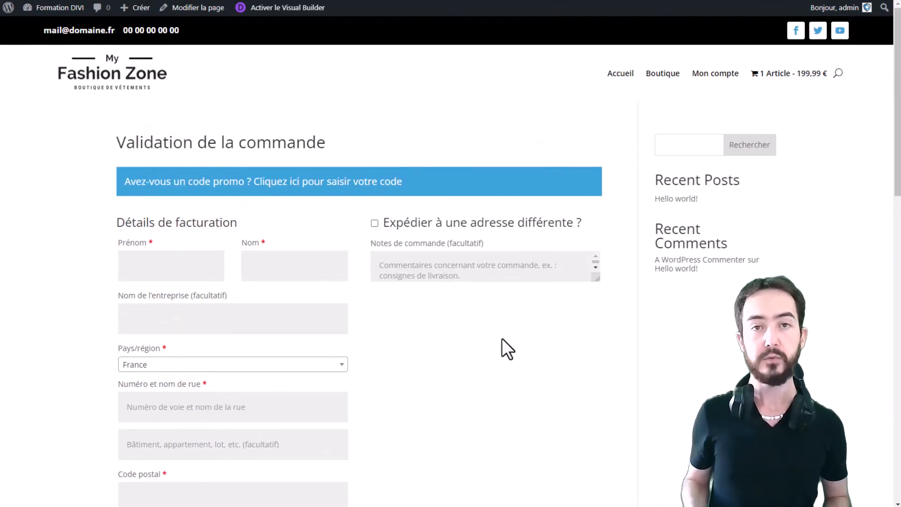